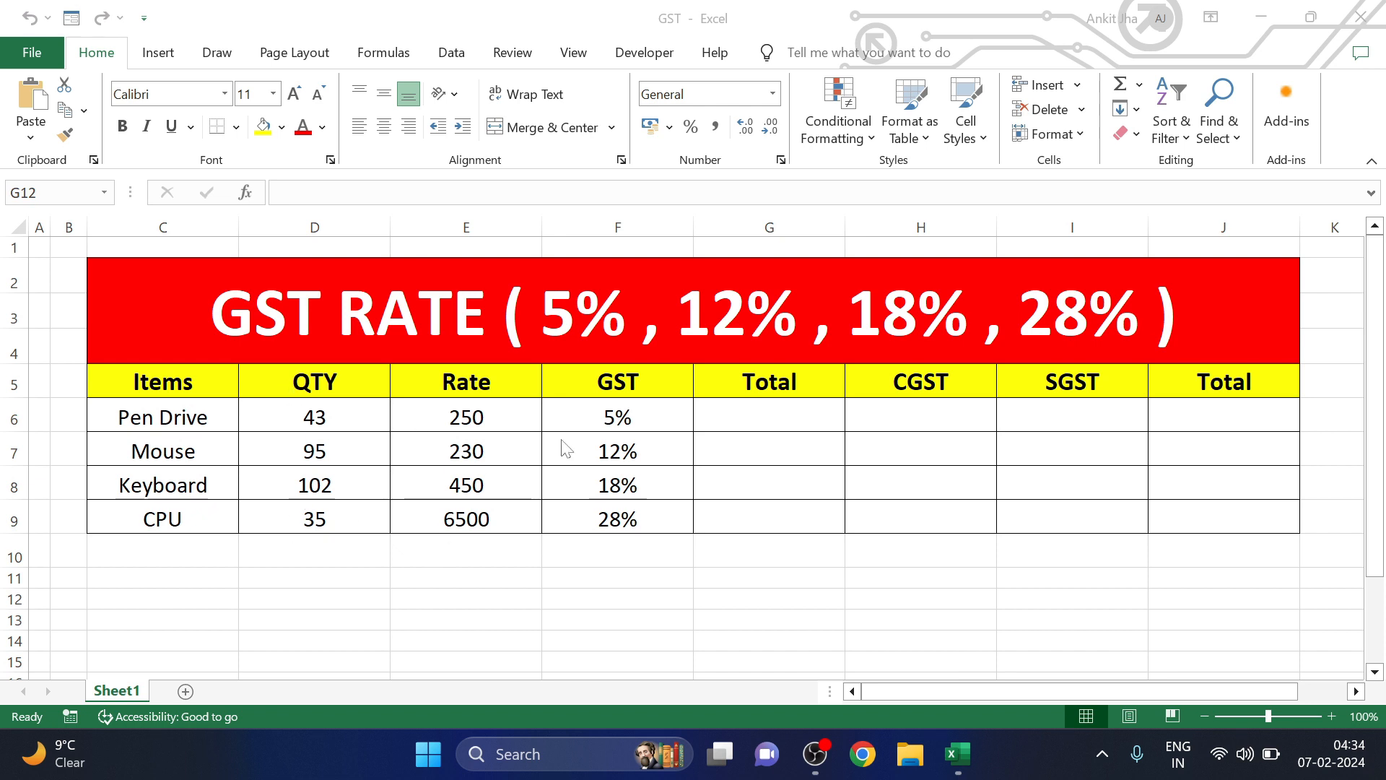
Calculate the Pen Drive total in G6 by multiplying its quantity by its rate with the formula =D6*E6.
{"action": "left_click", "coordinate": [761, 405]}
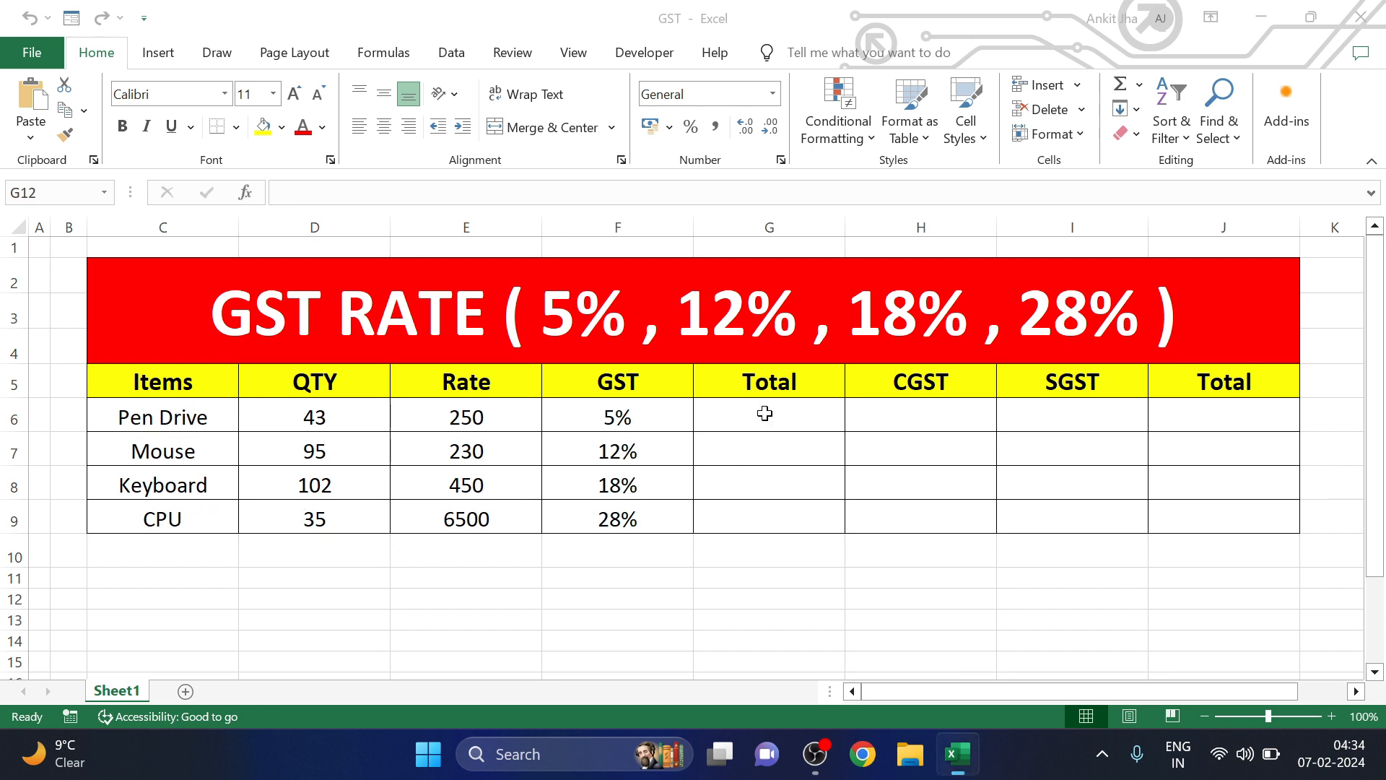
{"action": "left_click", "coordinate": [723, 418]}
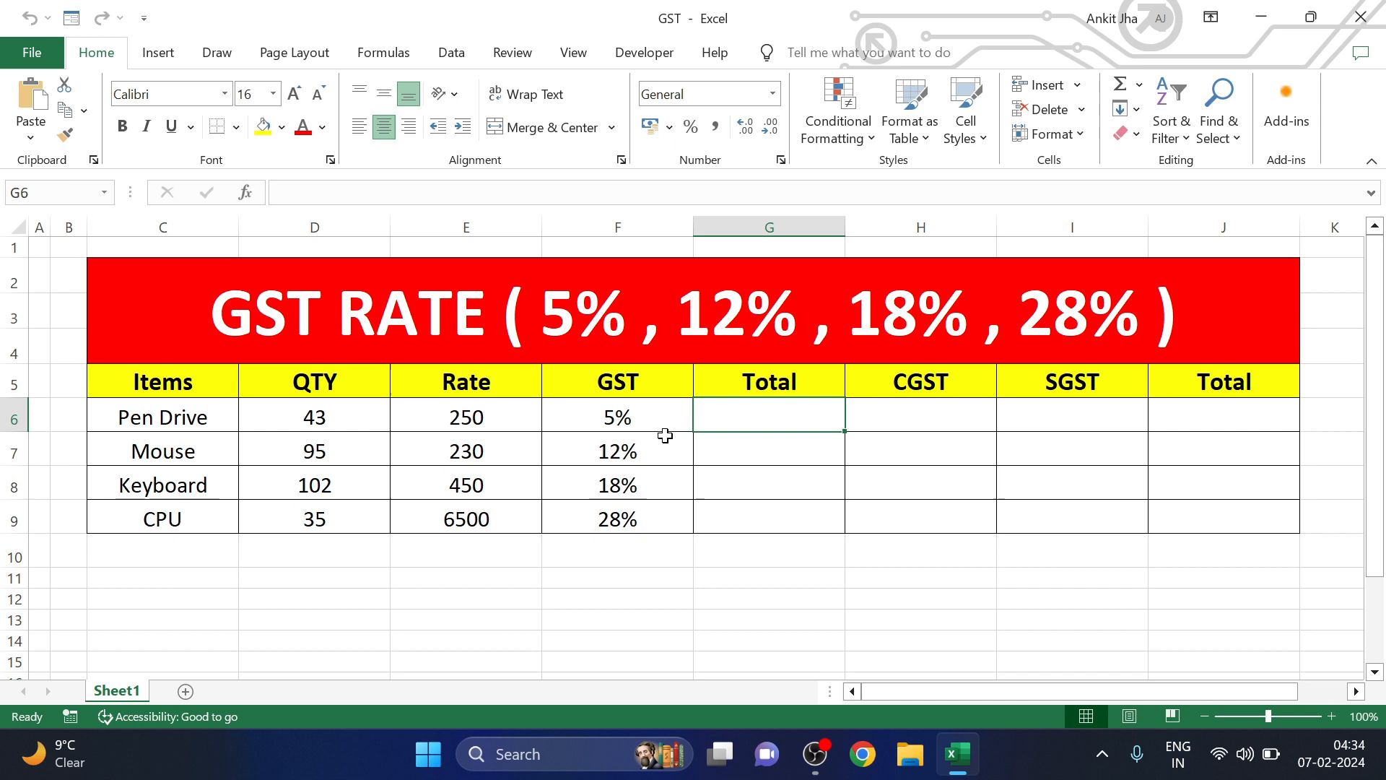
{"action": "type", "text": "="}
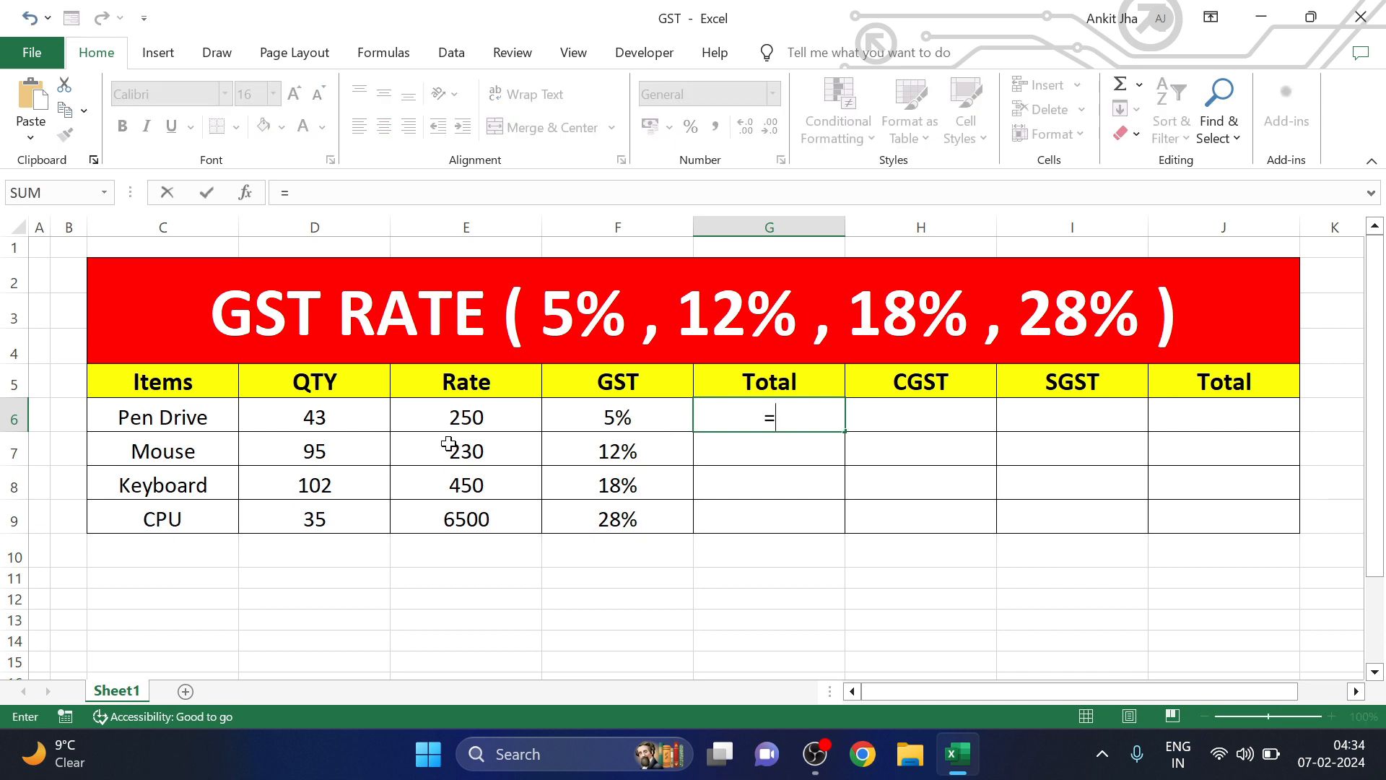
{"action": "left_click", "coordinate": [320, 420]}
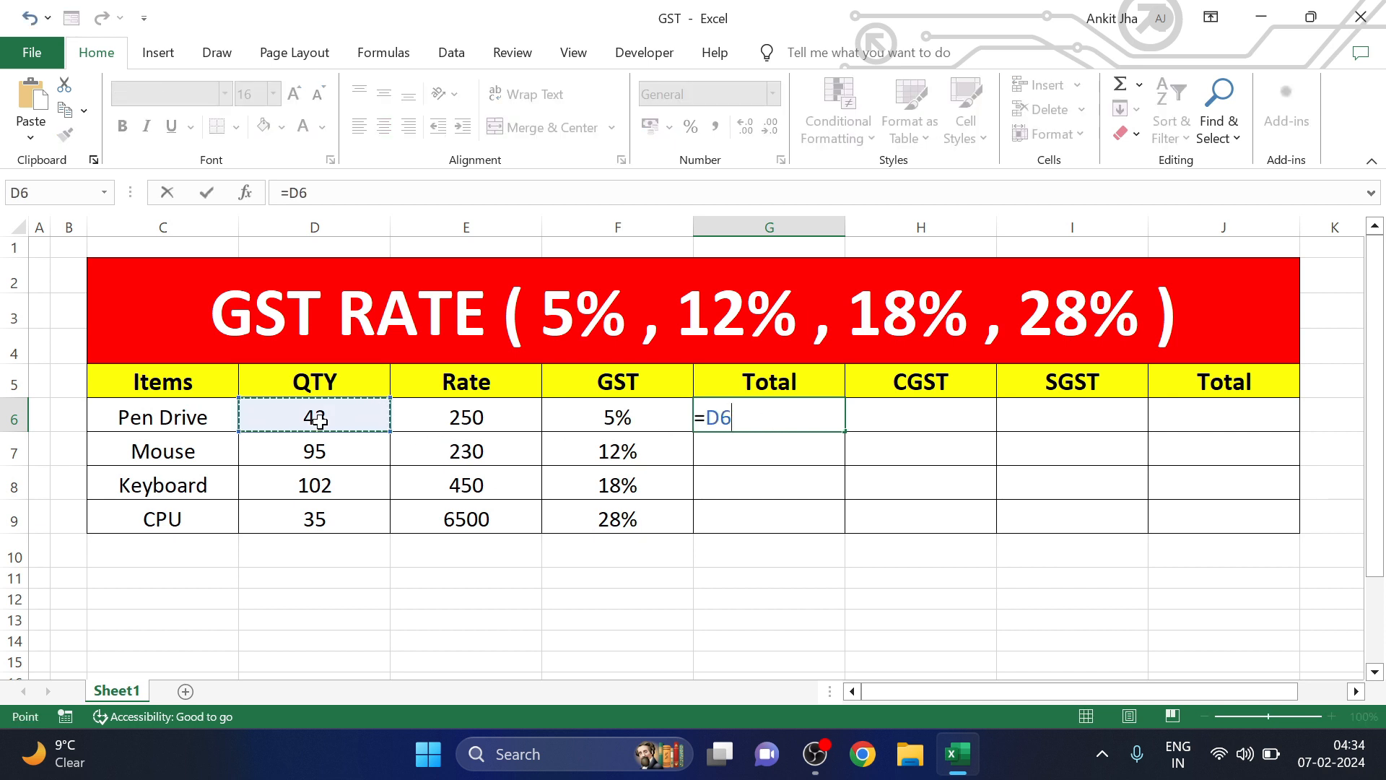
{"action": "type", "text": "*"}
{"action": "left_click", "coordinate": [481, 413]}
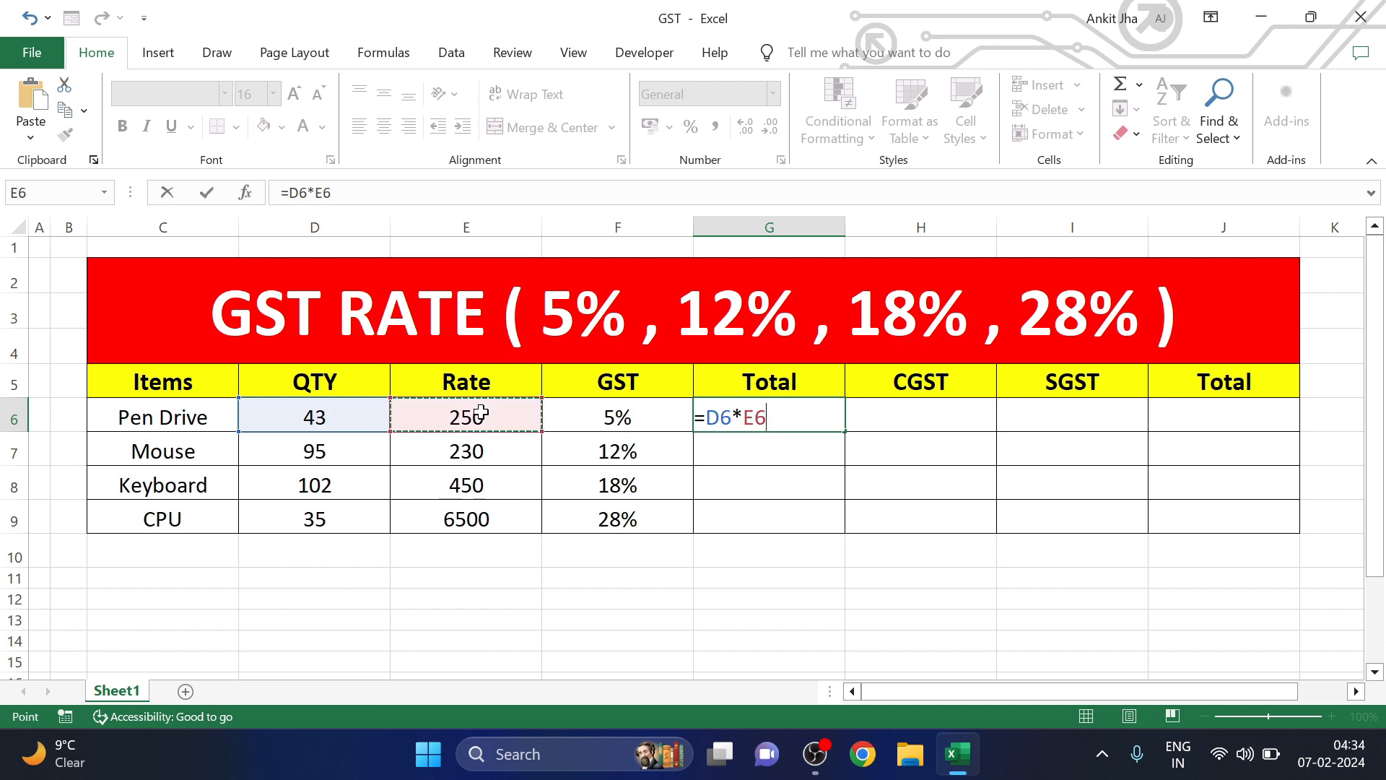
{"action": "key", "text": "Return"}
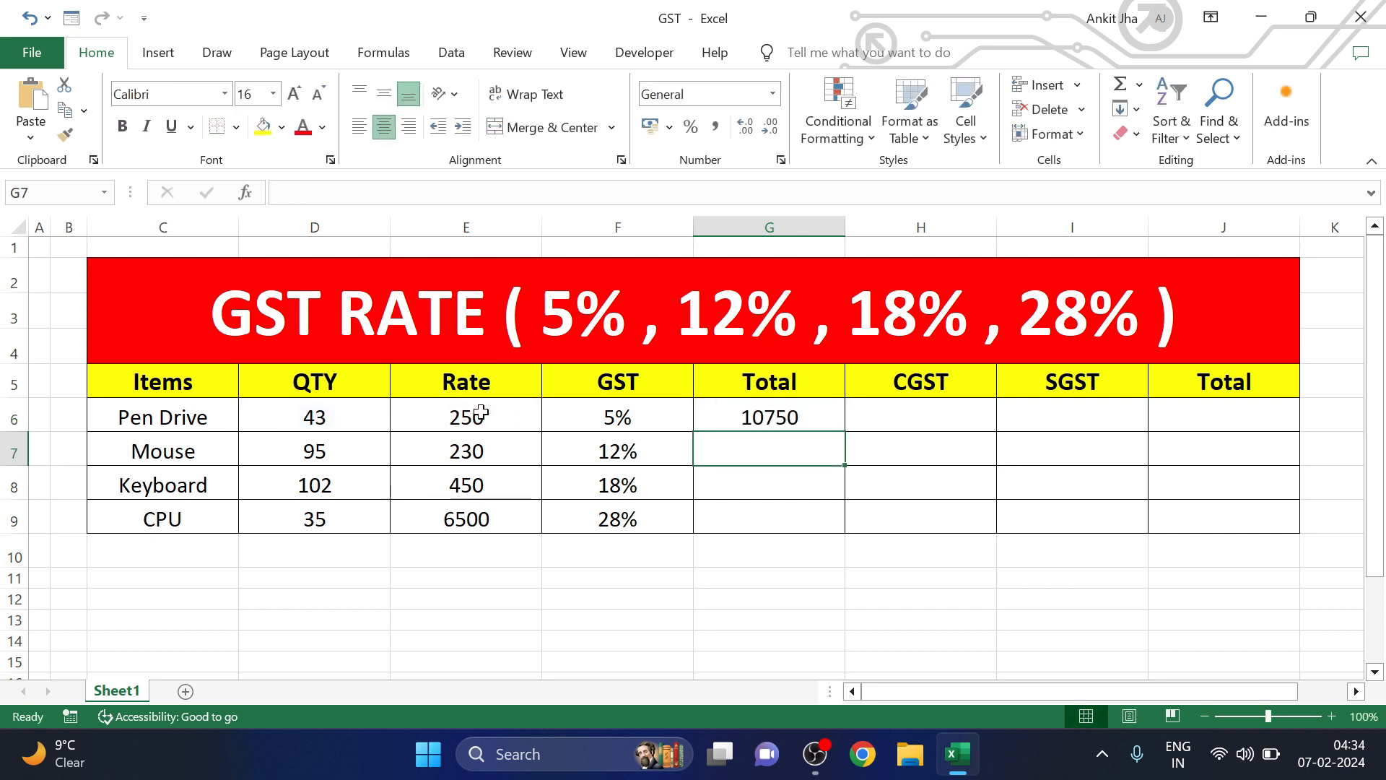
Fill the Pen Drive total formula from G6 down to G9 for the Mouse, Keyboard and CPU rows.
{"action": "left_click", "coordinate": [325, 426]}
{"action": "left_click", "coordinate": [349, 452]}
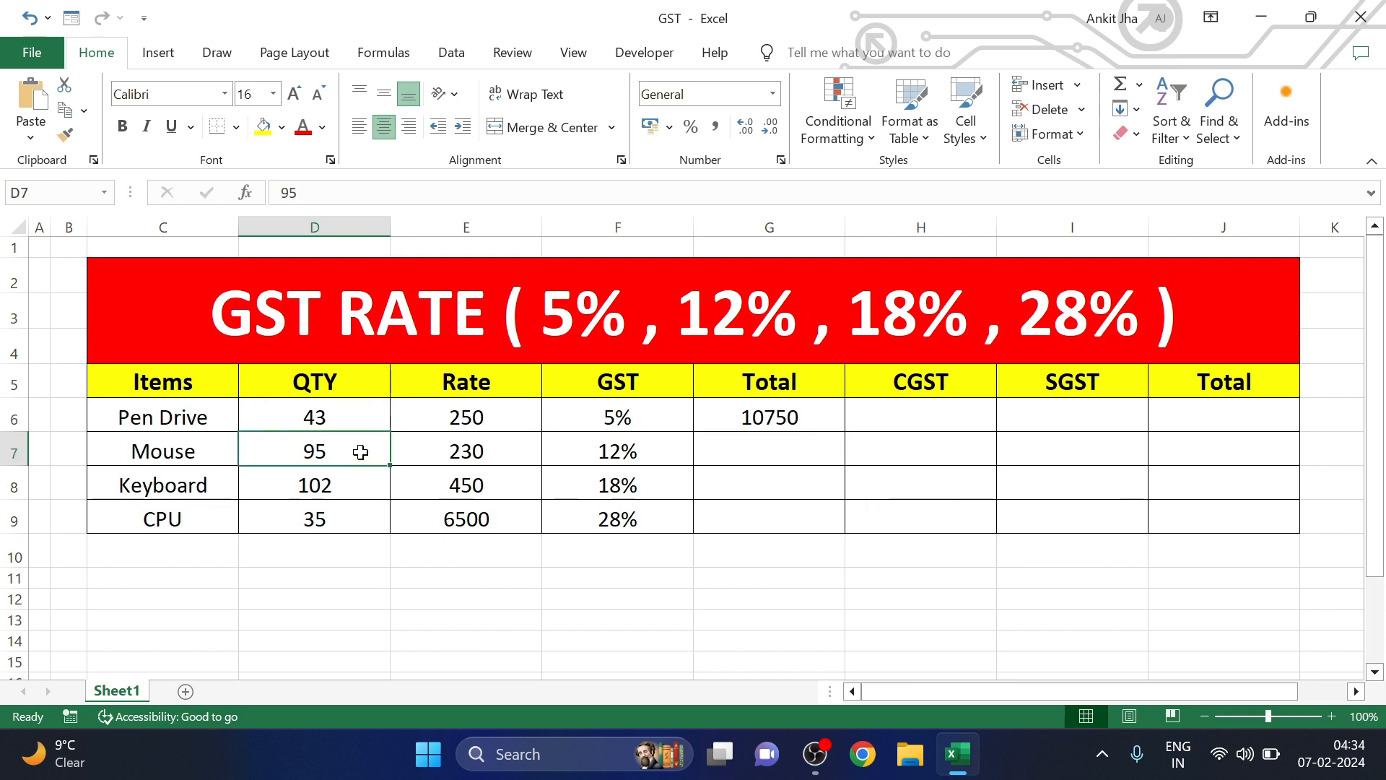
{"action": "left_click", "coordinate": [804, 420]}
{"action": "left_click_drag", "start_coordinate": [843, 432], "coordinate": [843, 534]}
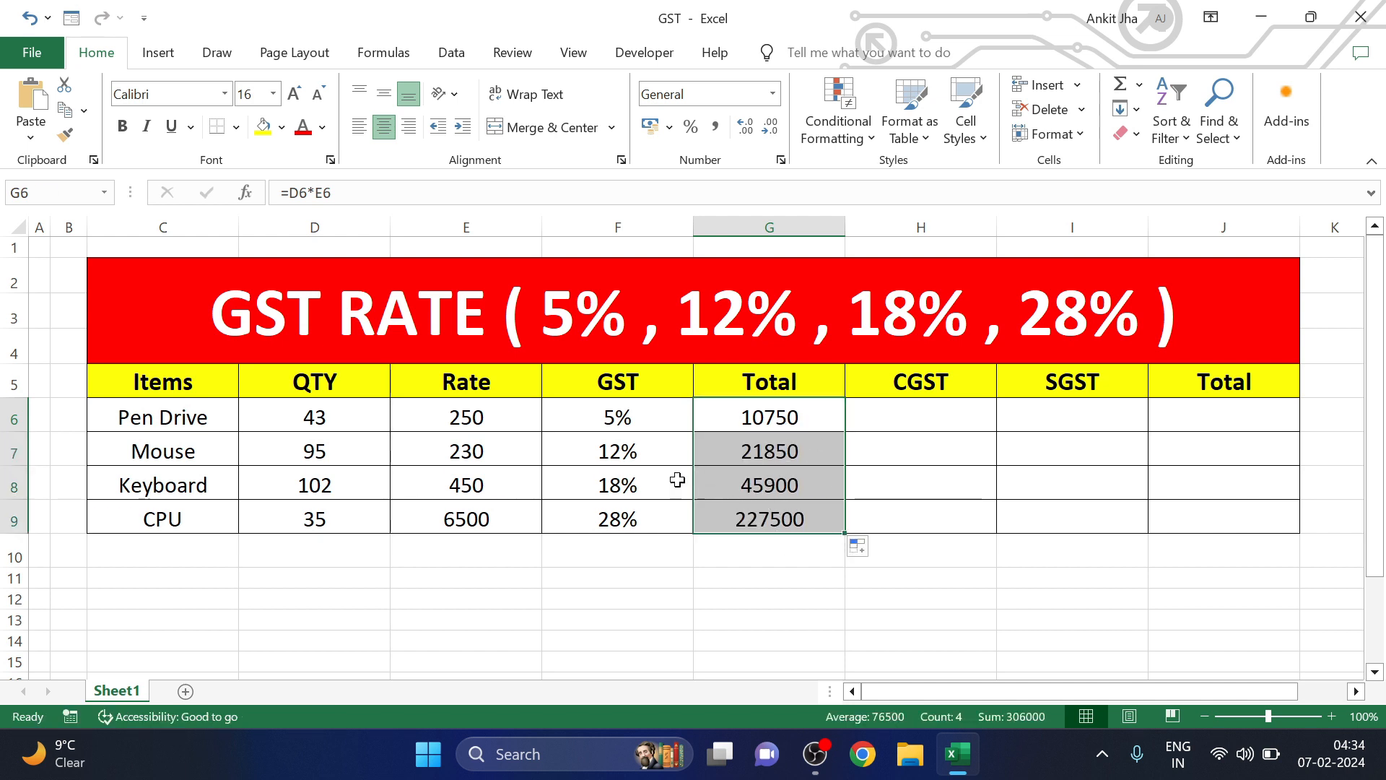
Calculate the Pen Drive CGST in H6 as half its GST rate with the formula =G6*2.5%.
{"action": "left_click", "coordinate": [617, 460]}
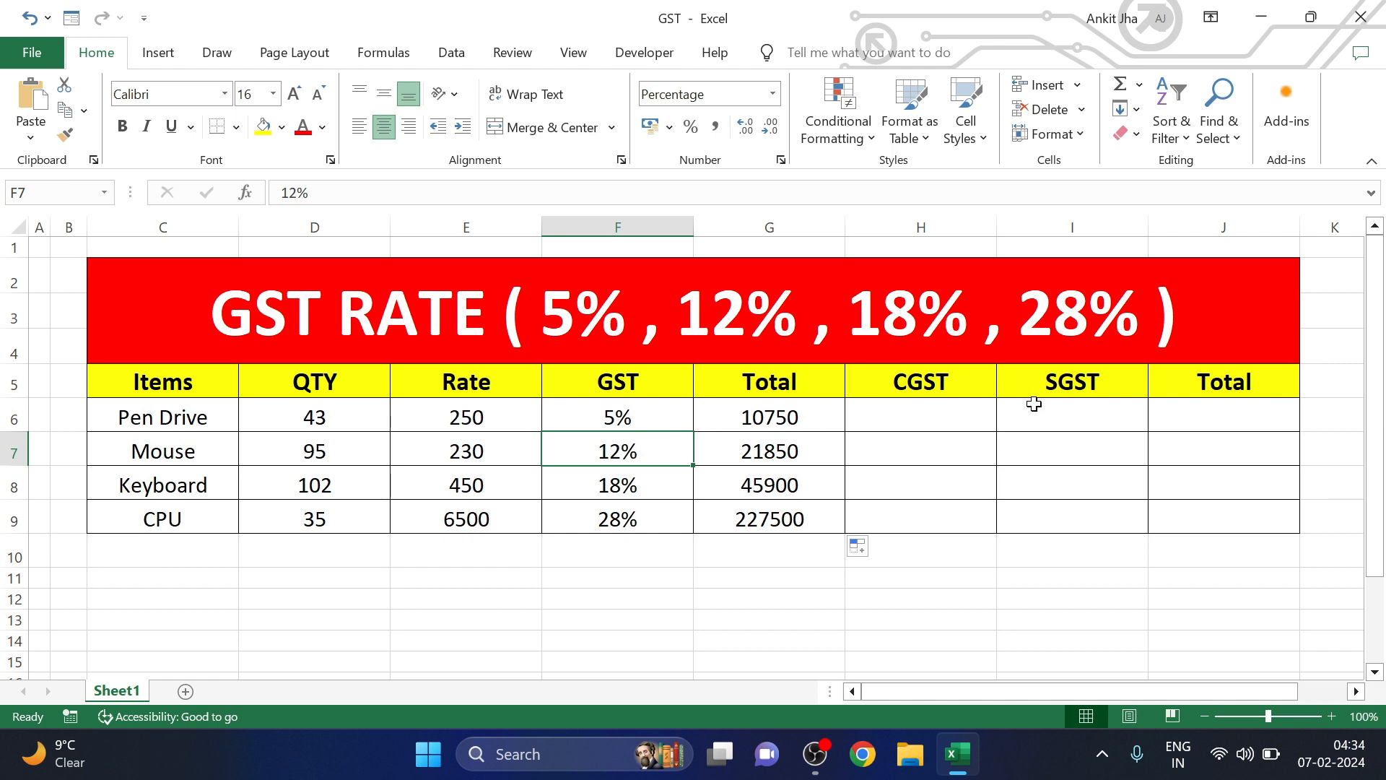
{"action": "left_click", "coordinate": [924, 419]}
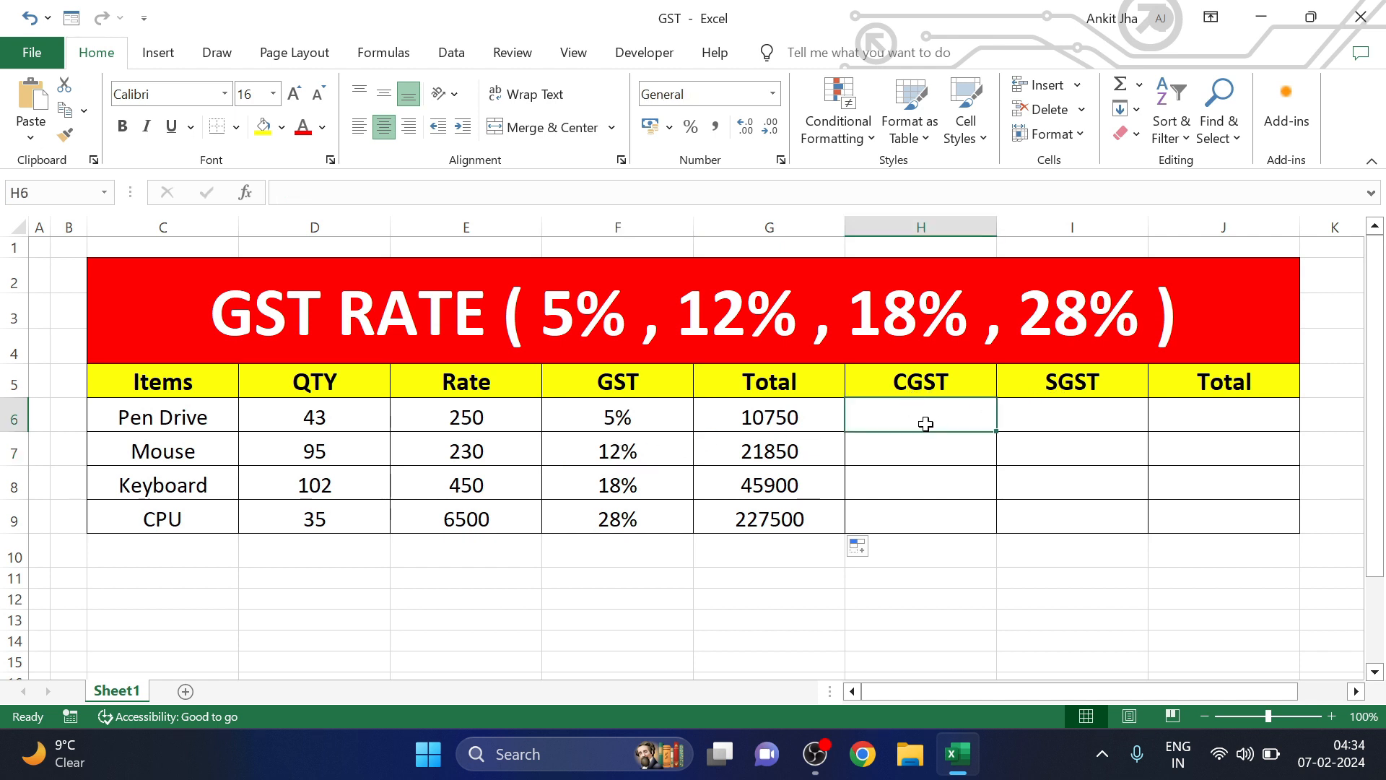
{"action": "type", "text": "="}
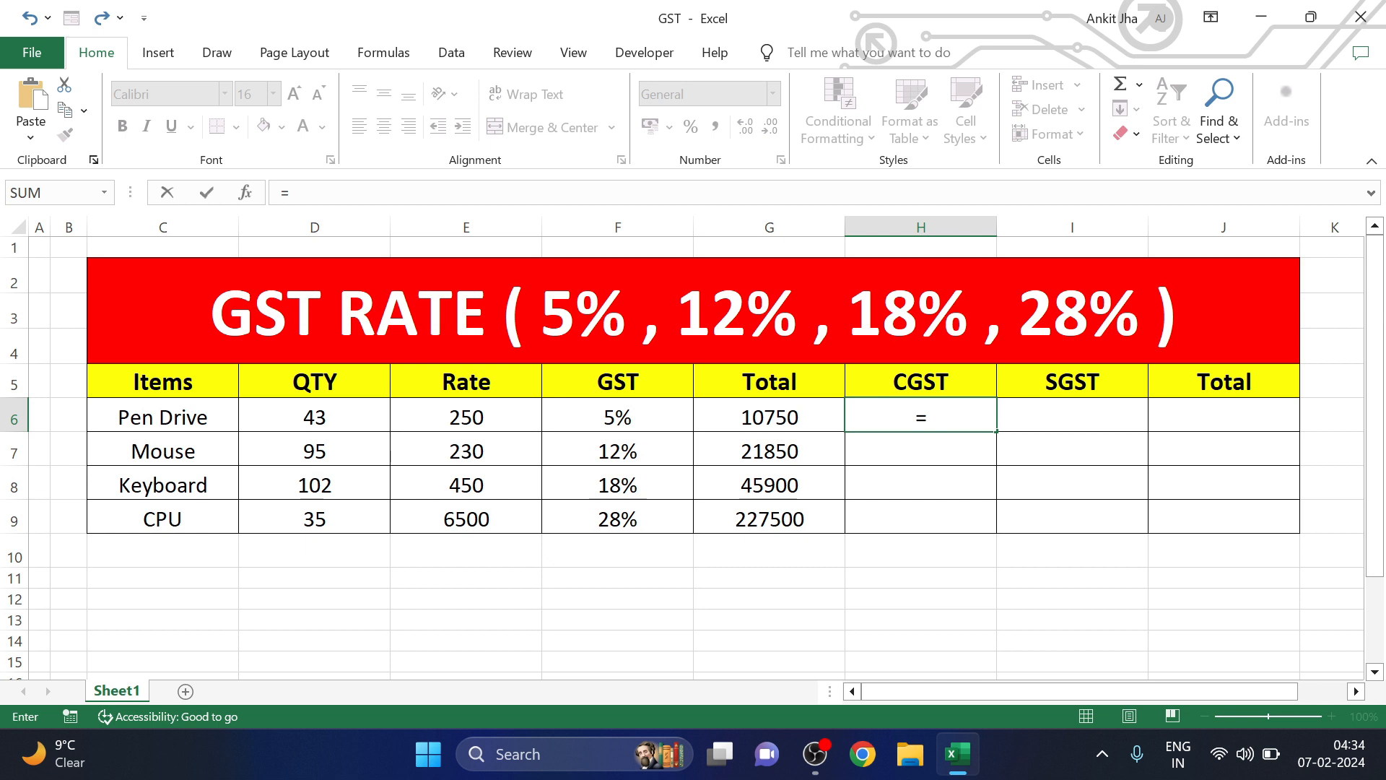
{"action": "left_click", "coordinate": [797, 410]}
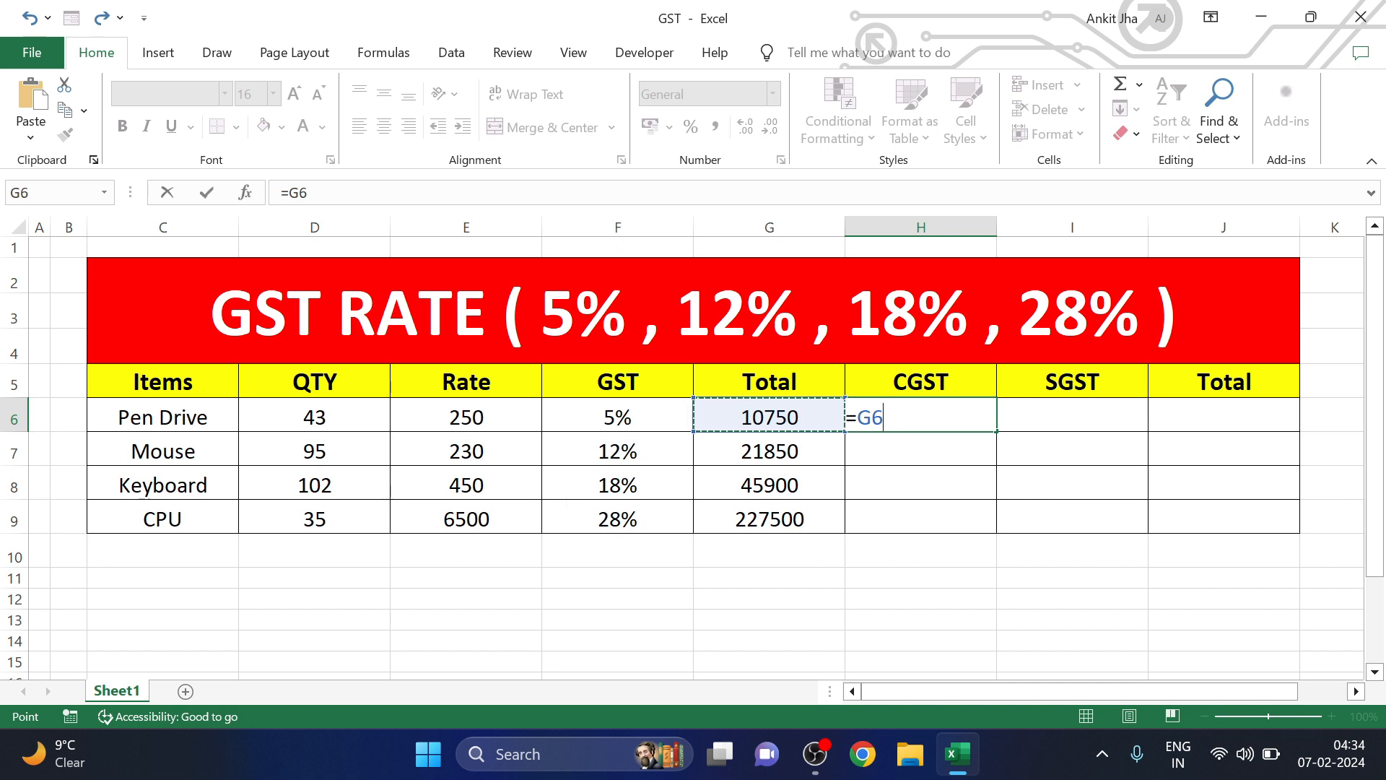
{"action": "type", "text": "*2.5%"}
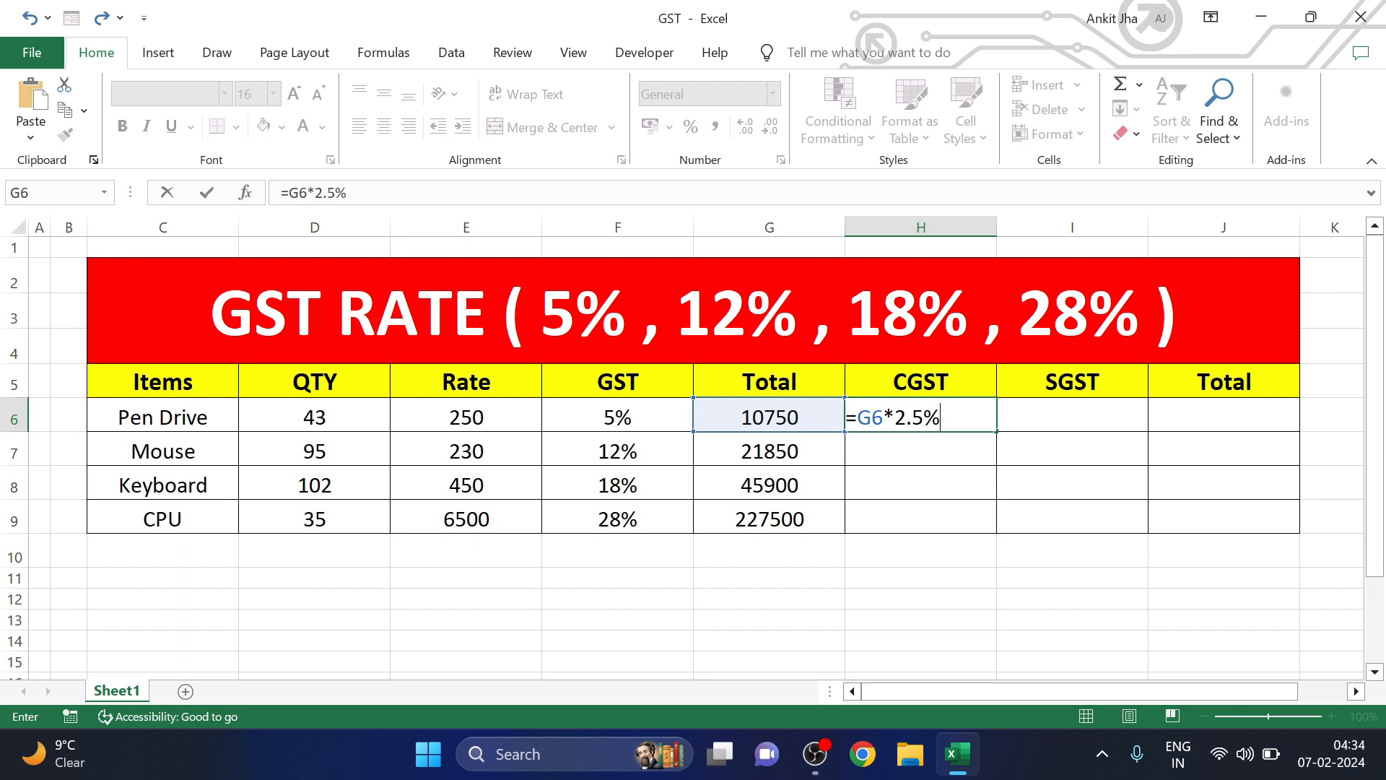
{"action": "key", "text": "Return"}
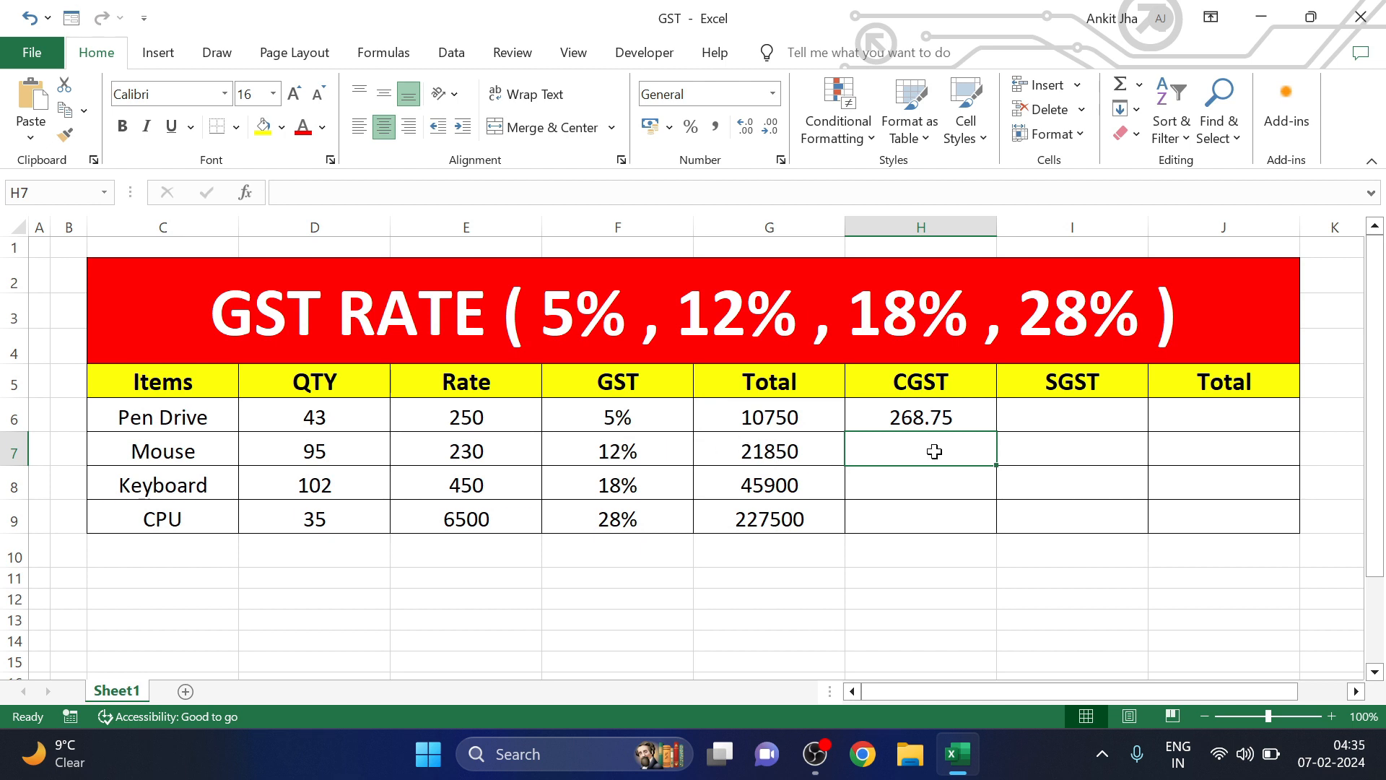
Calculate the Mouse CGST in H7 with the formula =G7*6%.
{"action": "type", "text": "="}
{"action": "left_click", "coordinate": [774, 453]}
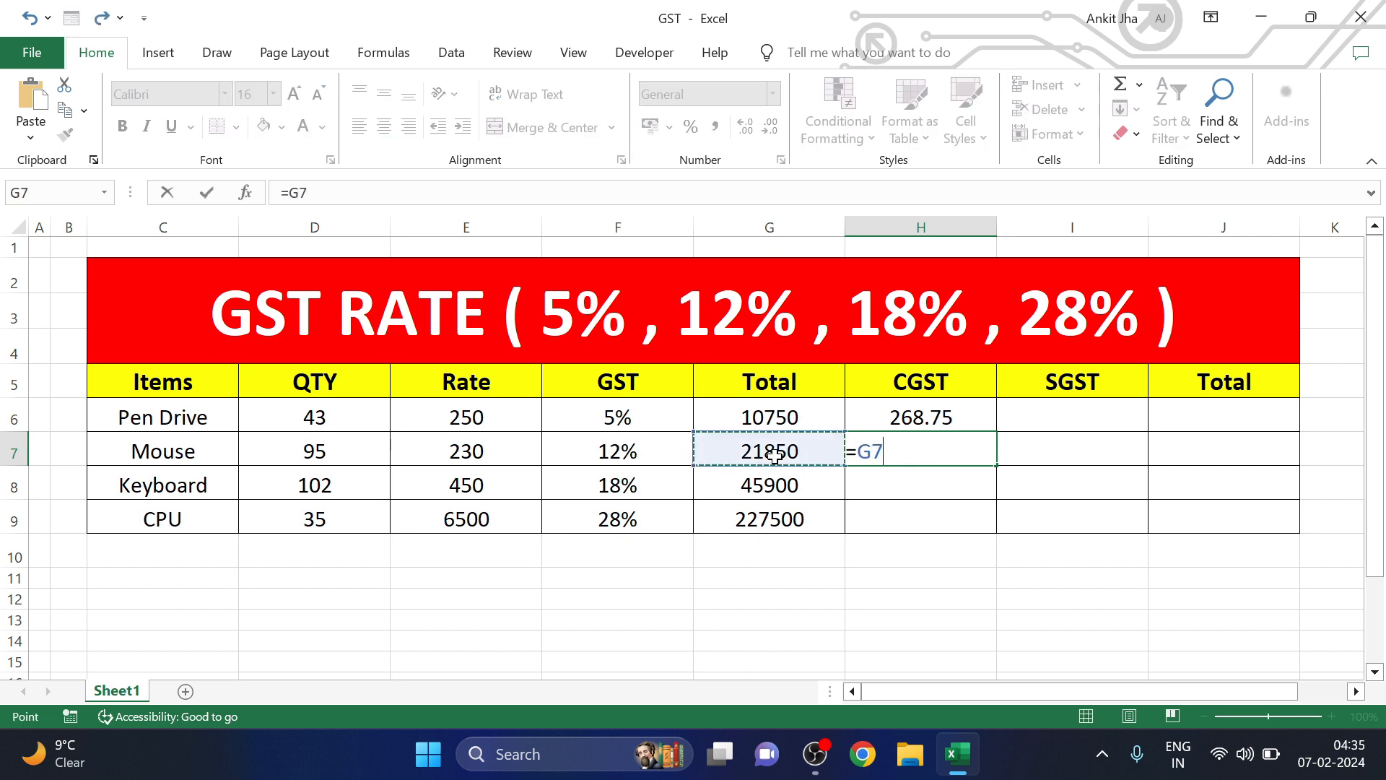
{"action": "type", "text": "*6%"}
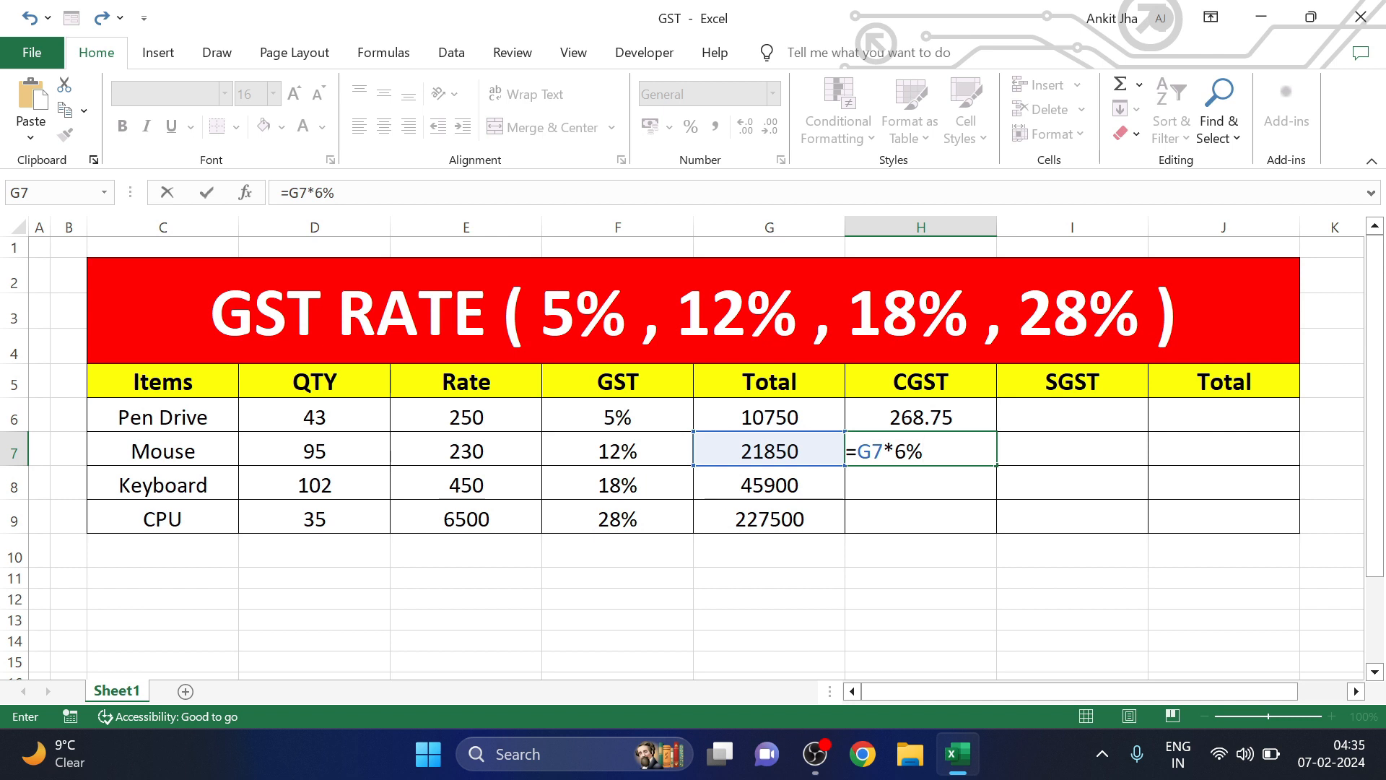
{"action": "key", "text": "Return"}
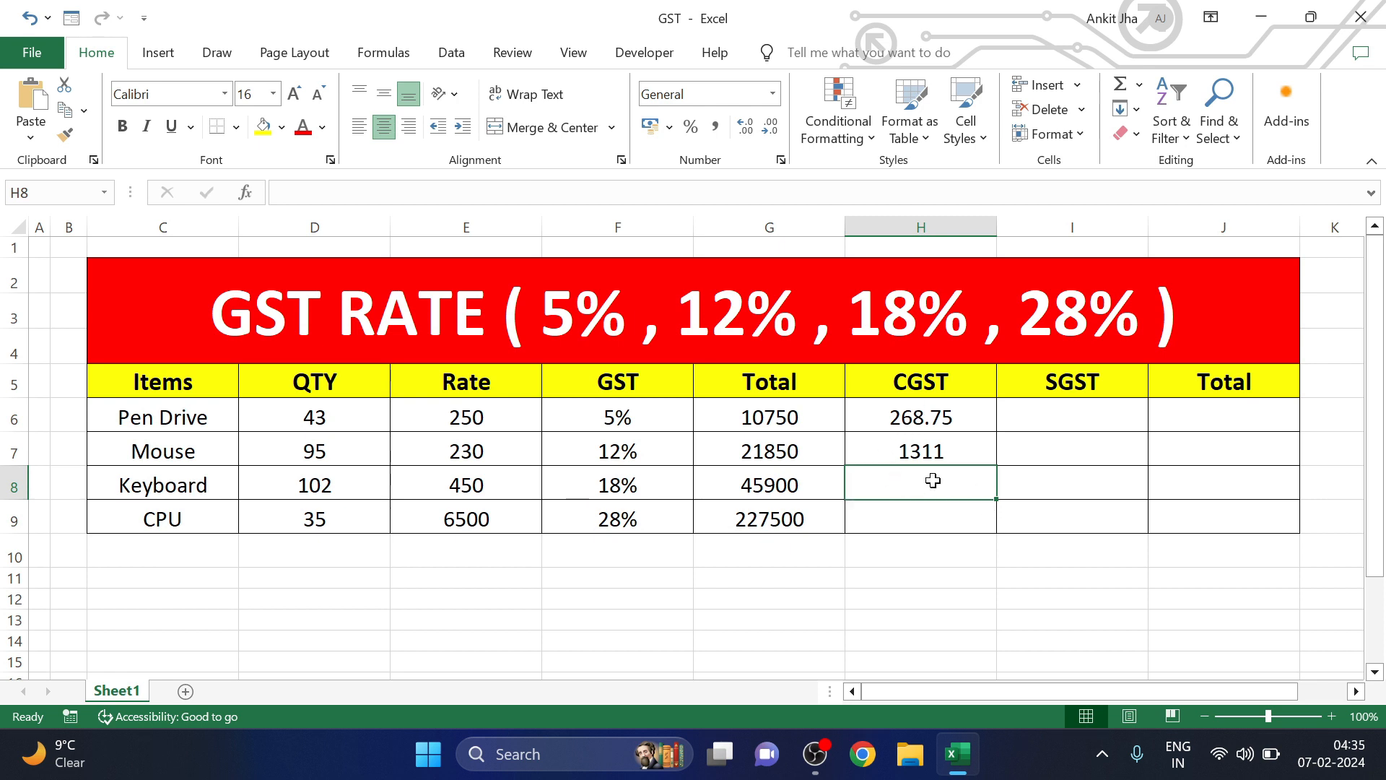
Calculate the Keyboard CGST in H8 with the formula =G8*9%.
{"action": "type", "text": "="}
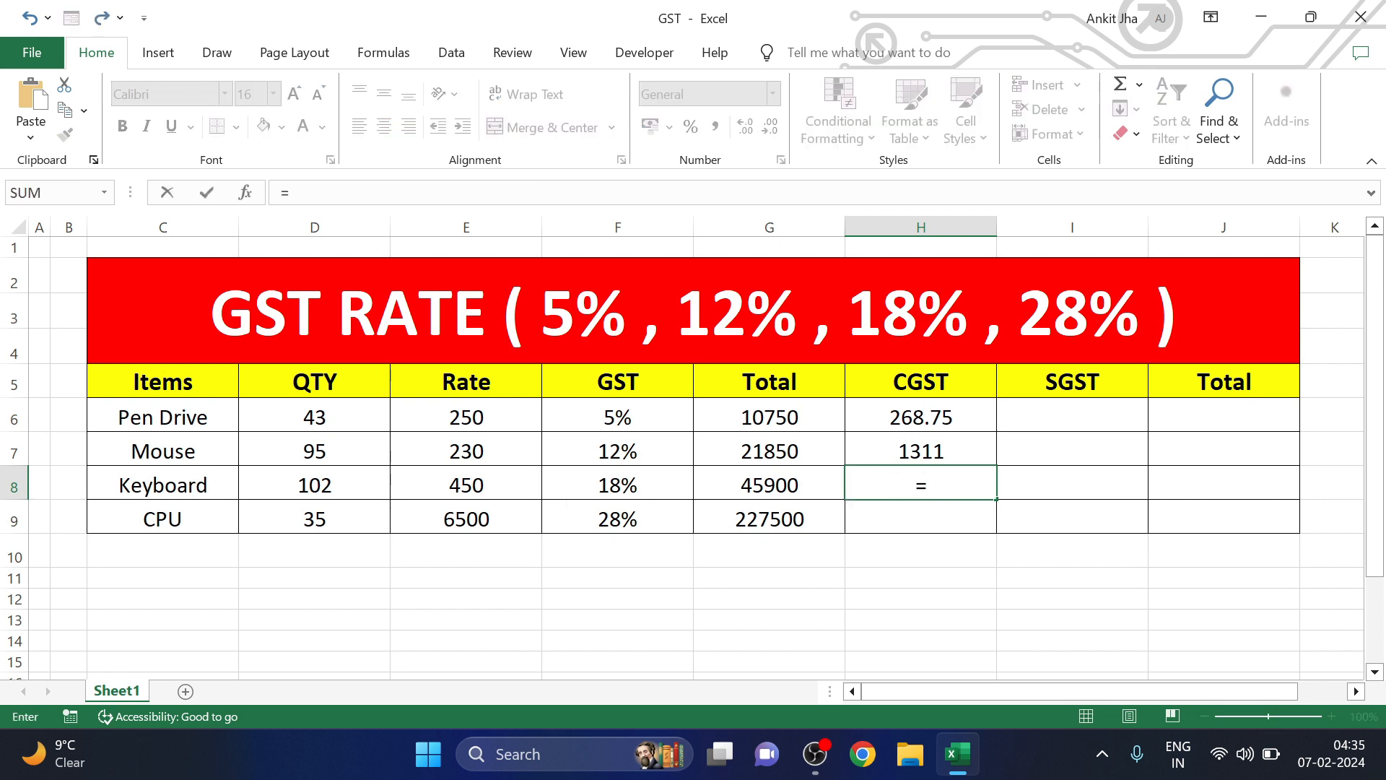
{"action": "left_click", "coordinate": [823, 489]}
{"action": "type", "text": "*9%"}
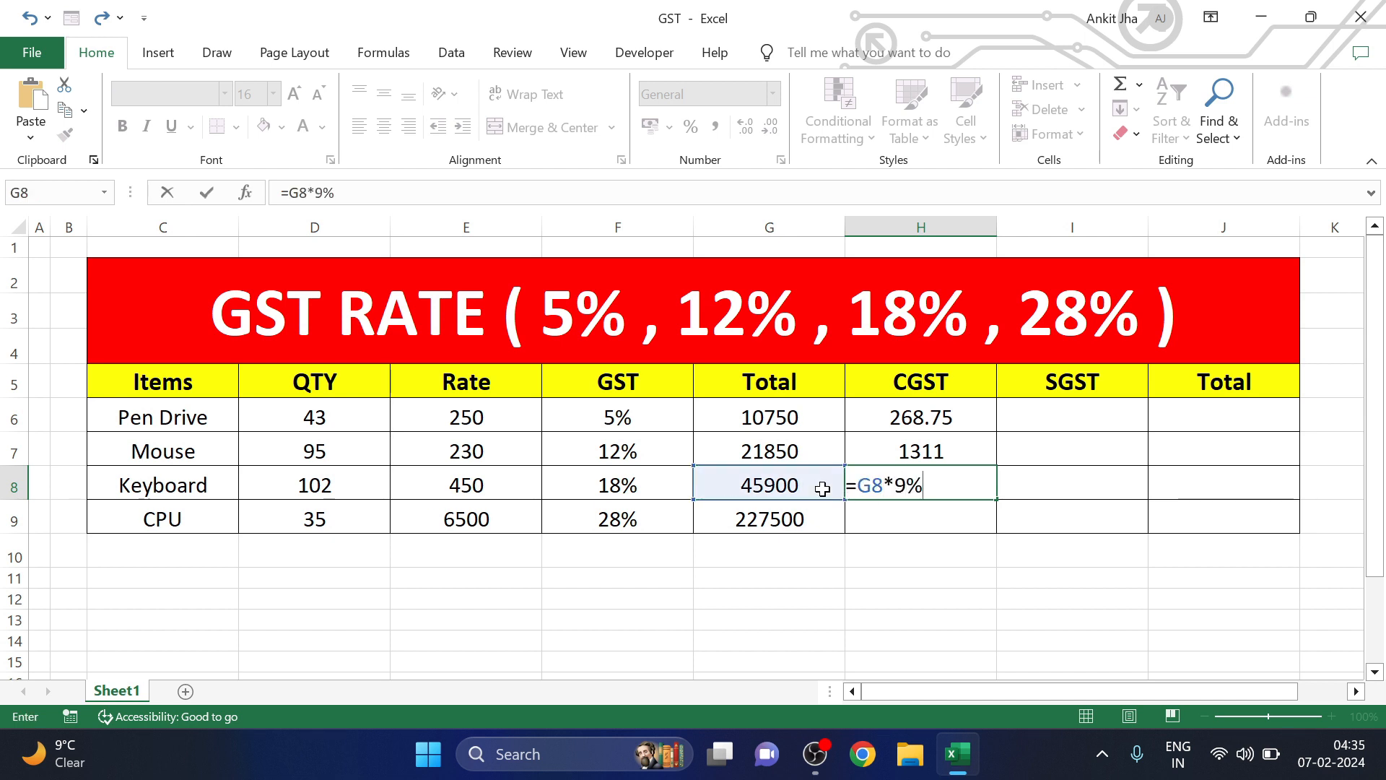
{"action": "key", "text": "Return"}
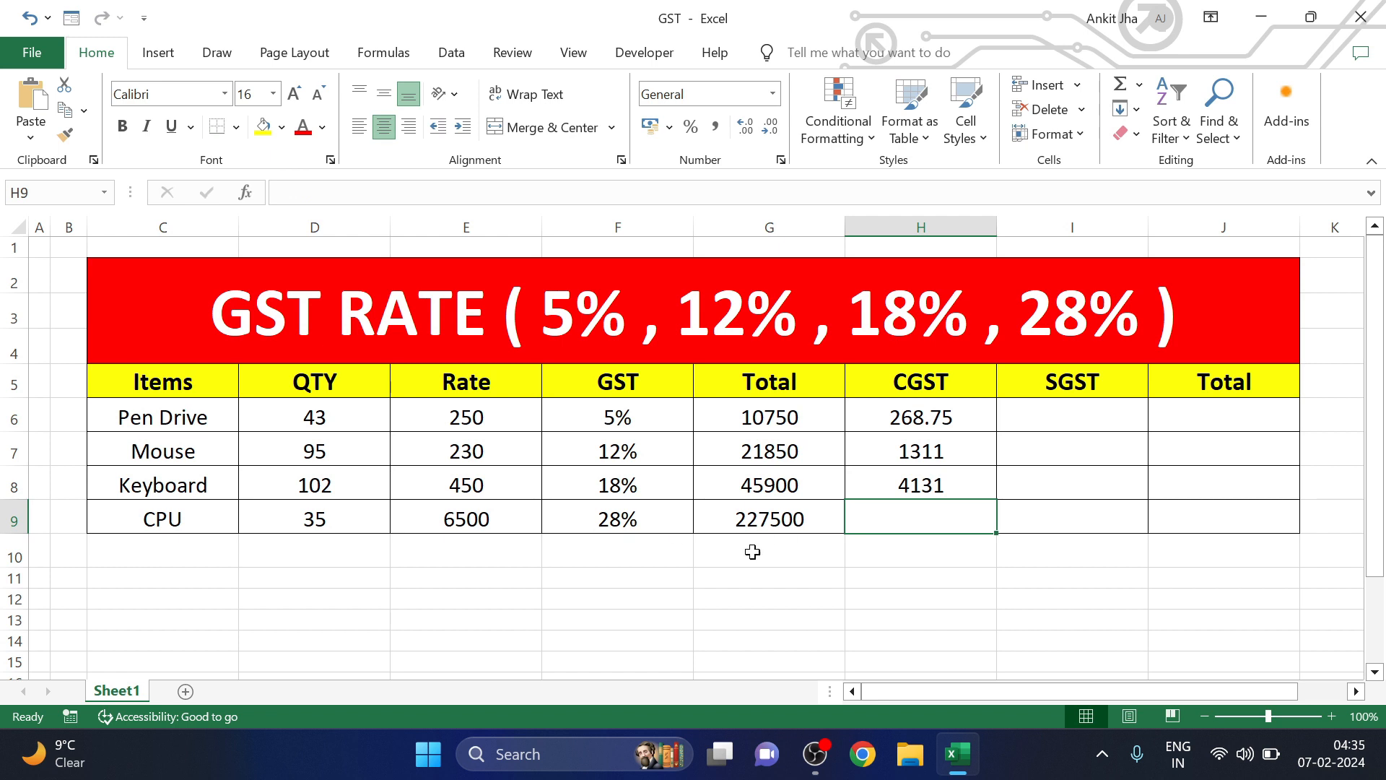
Calculate the CPU CGST in H9 with the formula =G9*14%.
{"action": "type", "text": "="}
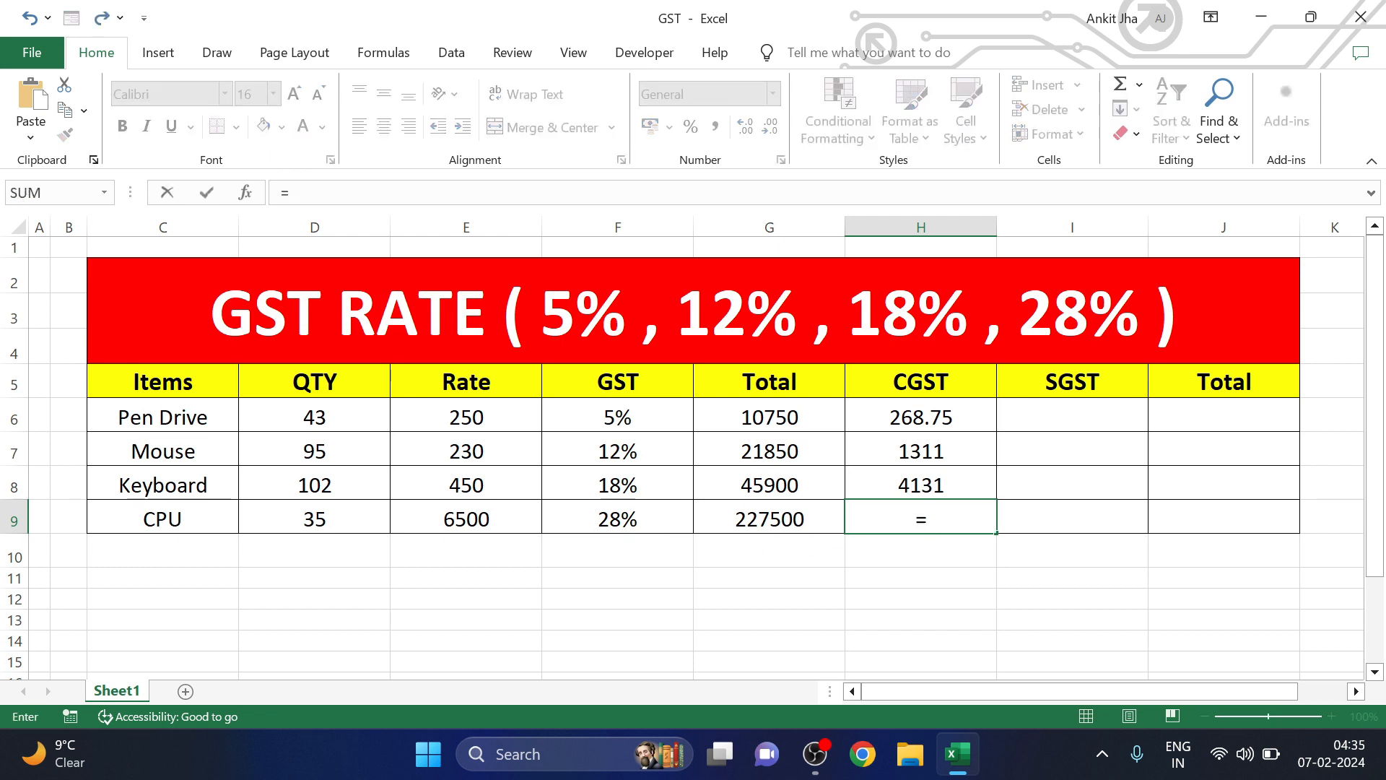
{"action": "left_click", "coordinate": [819, 519]}
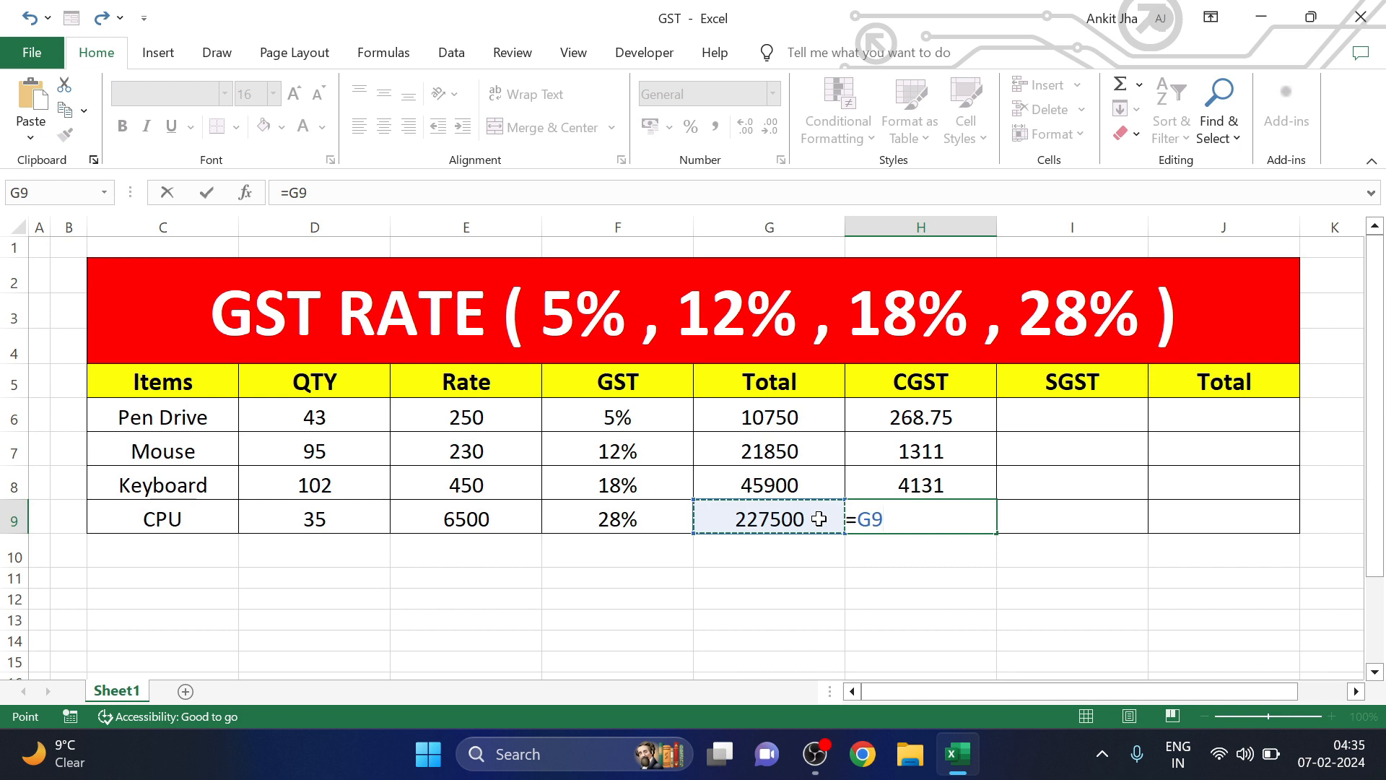
{"action": "type", "text": "*"}
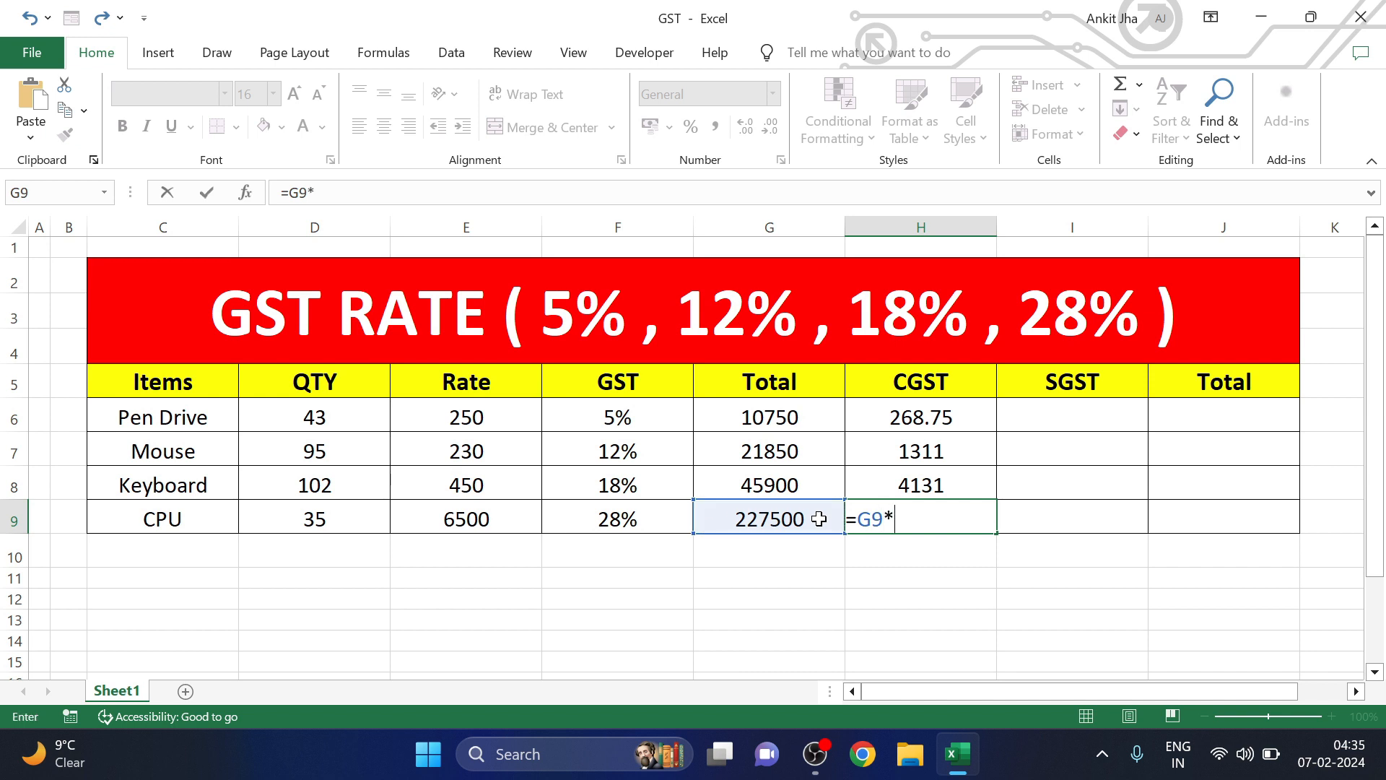
{"action": "type", "text": "14%"}
{"action": "key", "text": "Return"}
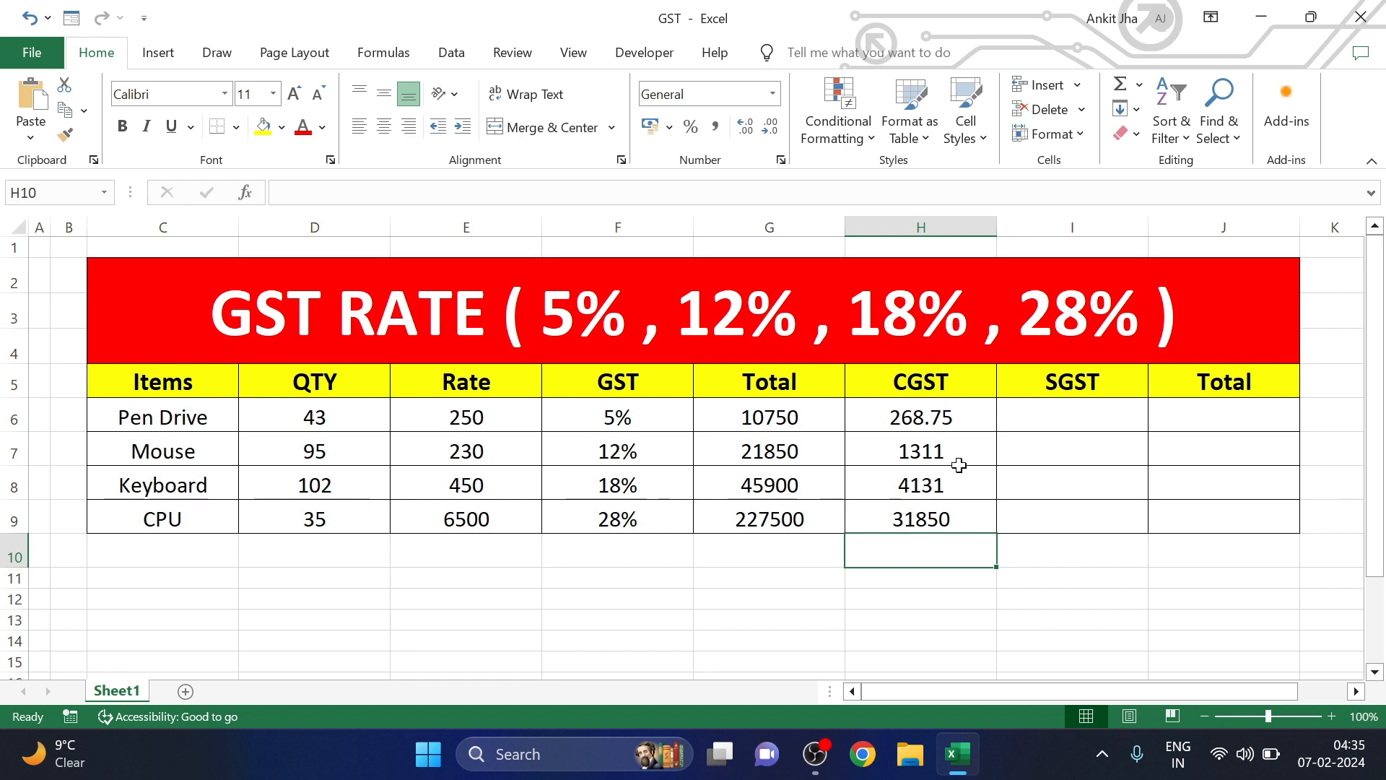
Calculate the Pen Drive SGST in I6 with the formula =G6*2.5%.
{"action": "left_click", "coordinate": [1052, 428]}
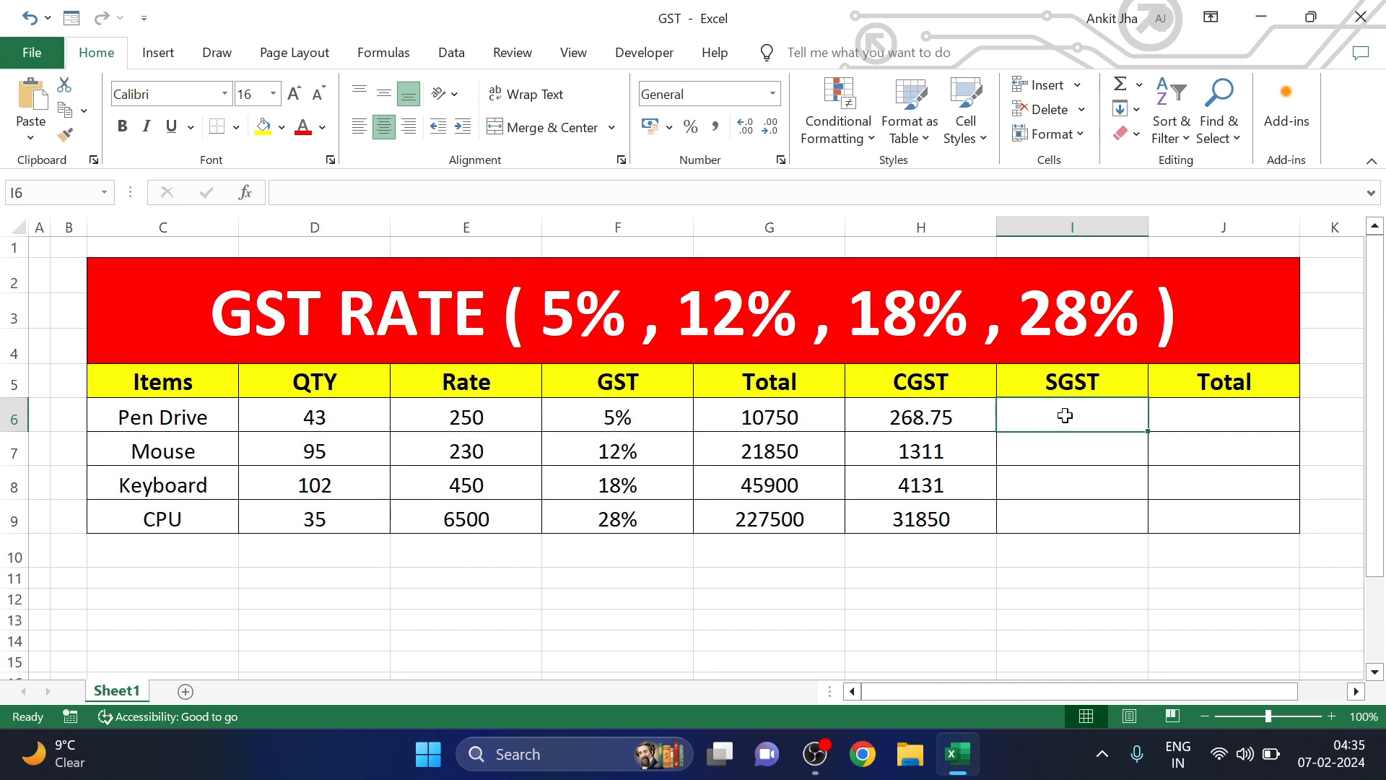
{"action": "type", "text": "="}
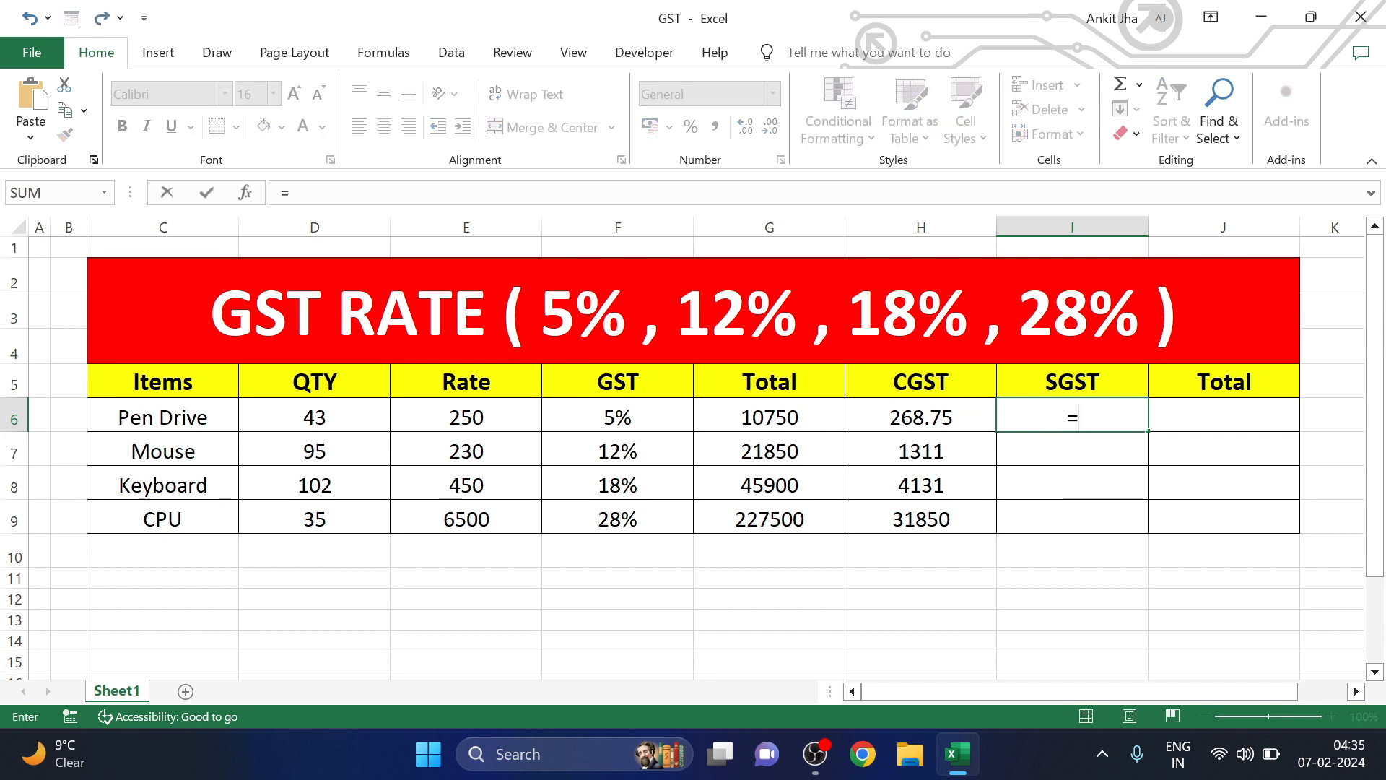
{"action": "left_click", "coordinate": [752, 411]}
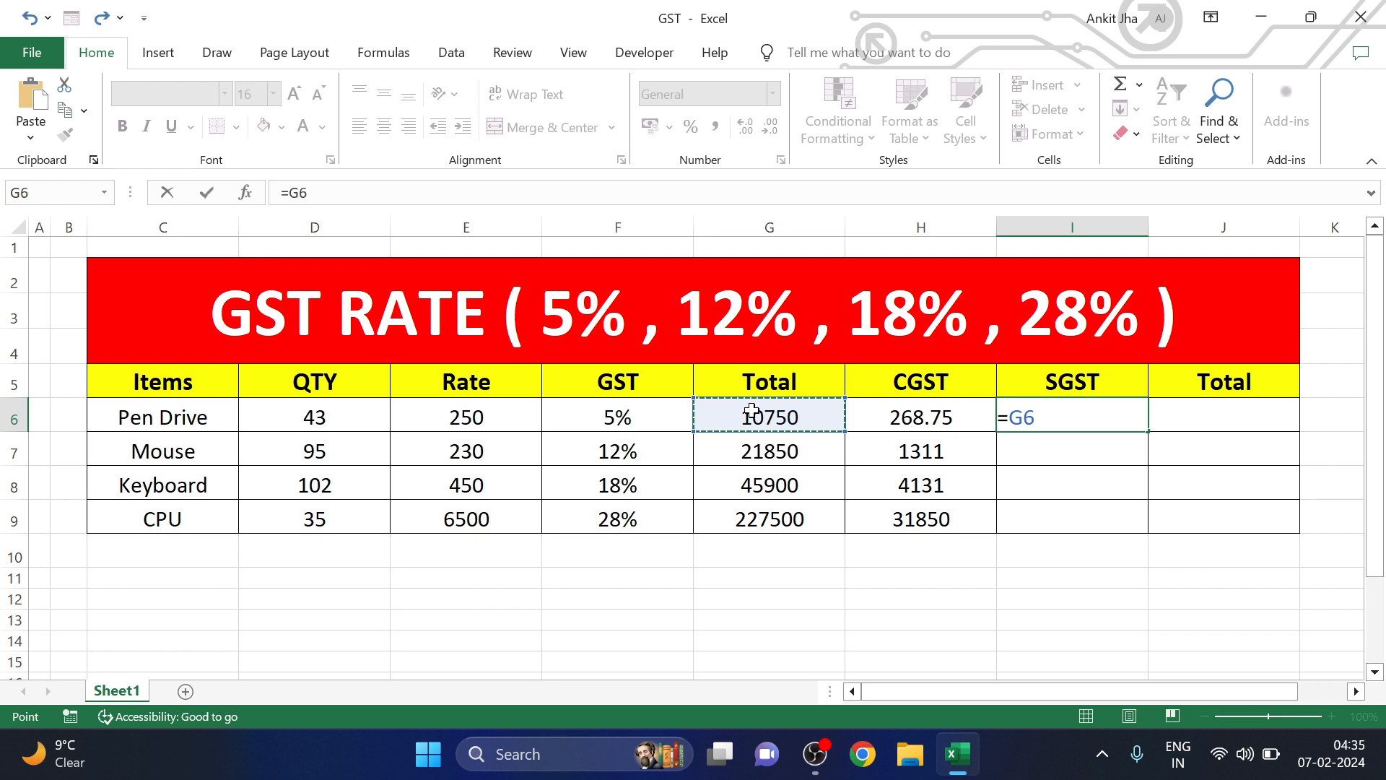
{"action": "type", "text": "*2.5%"}
{"action": "key", "text": "Return"}
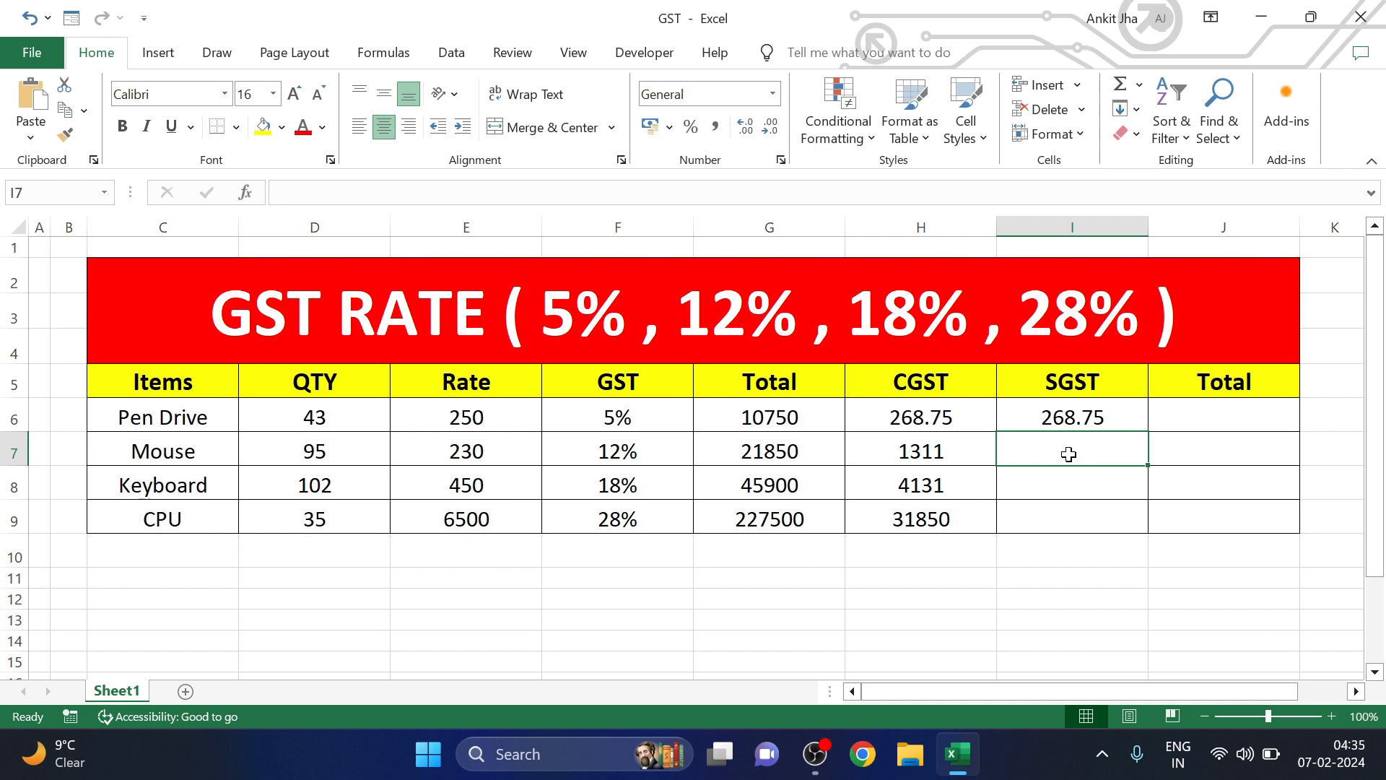
Calculate the Mouse SGST in I7 with the formula =G7*6%.
{"action": "type", "text": "="}
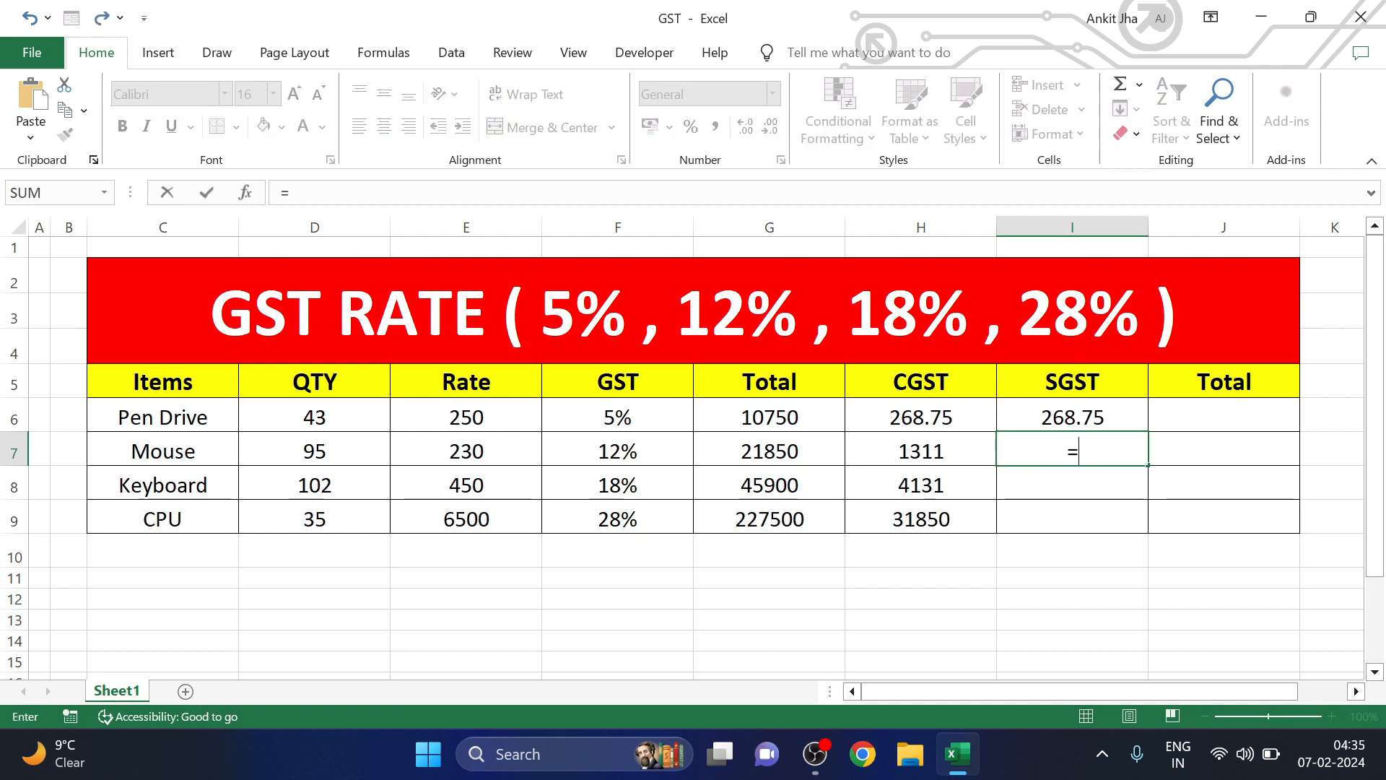
{"action": "left_click", "coordinate": [814, 447]}
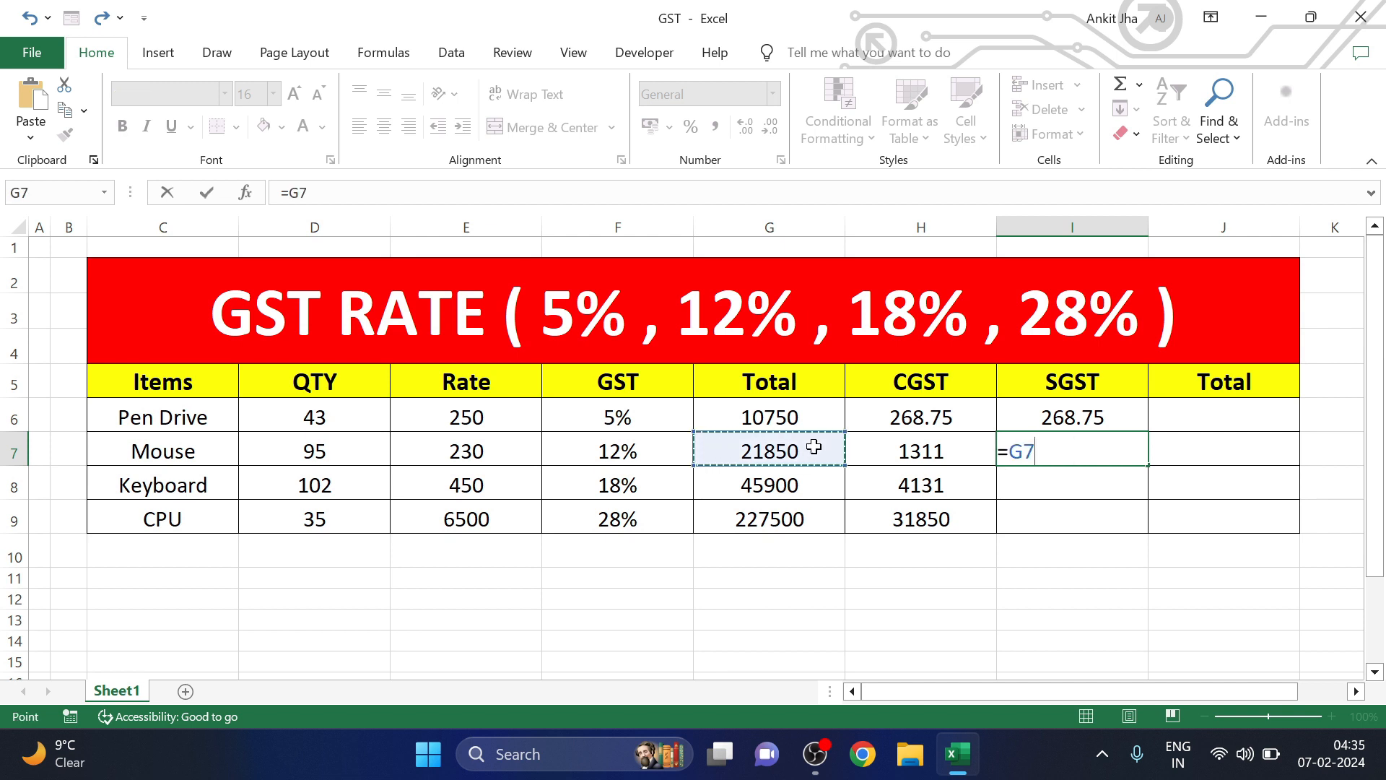
{"action": "type", "text": "*"}
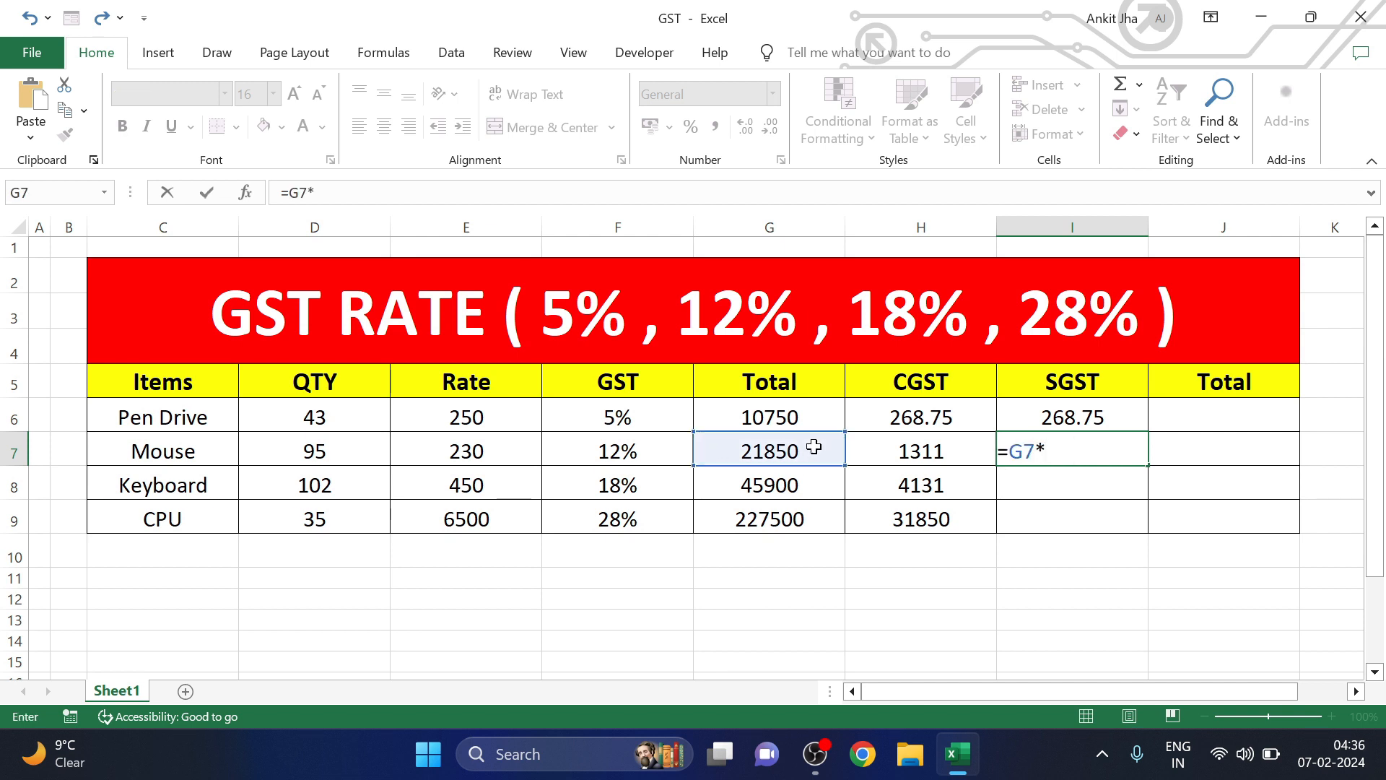
{"action": "type", "text": "6%"}
{"action": "key", "text": "Return"}
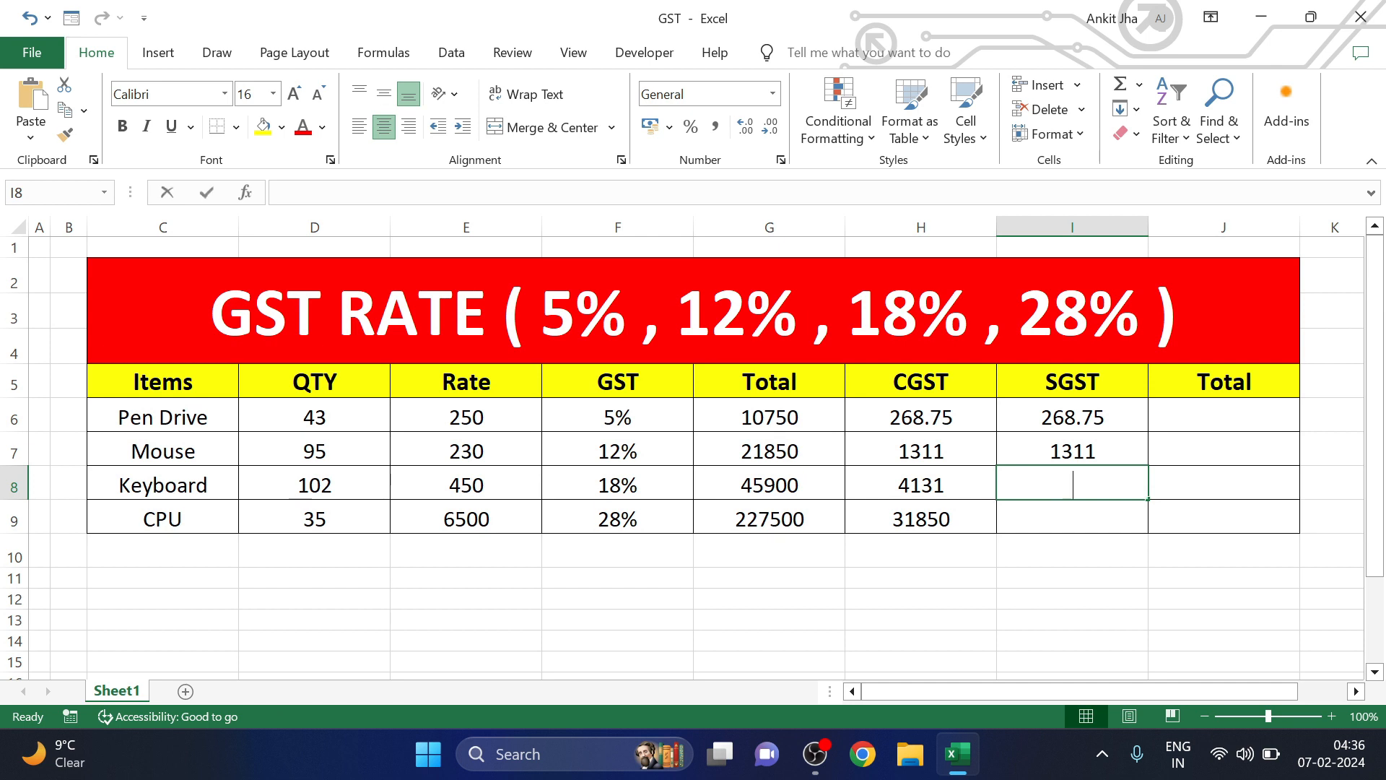
Calculate the Keyboard SGST in I8 with the formula =G8*9%.
{"action": "type", "text": "="}
{"action": "left_click", "coordinate": [759, 471]}
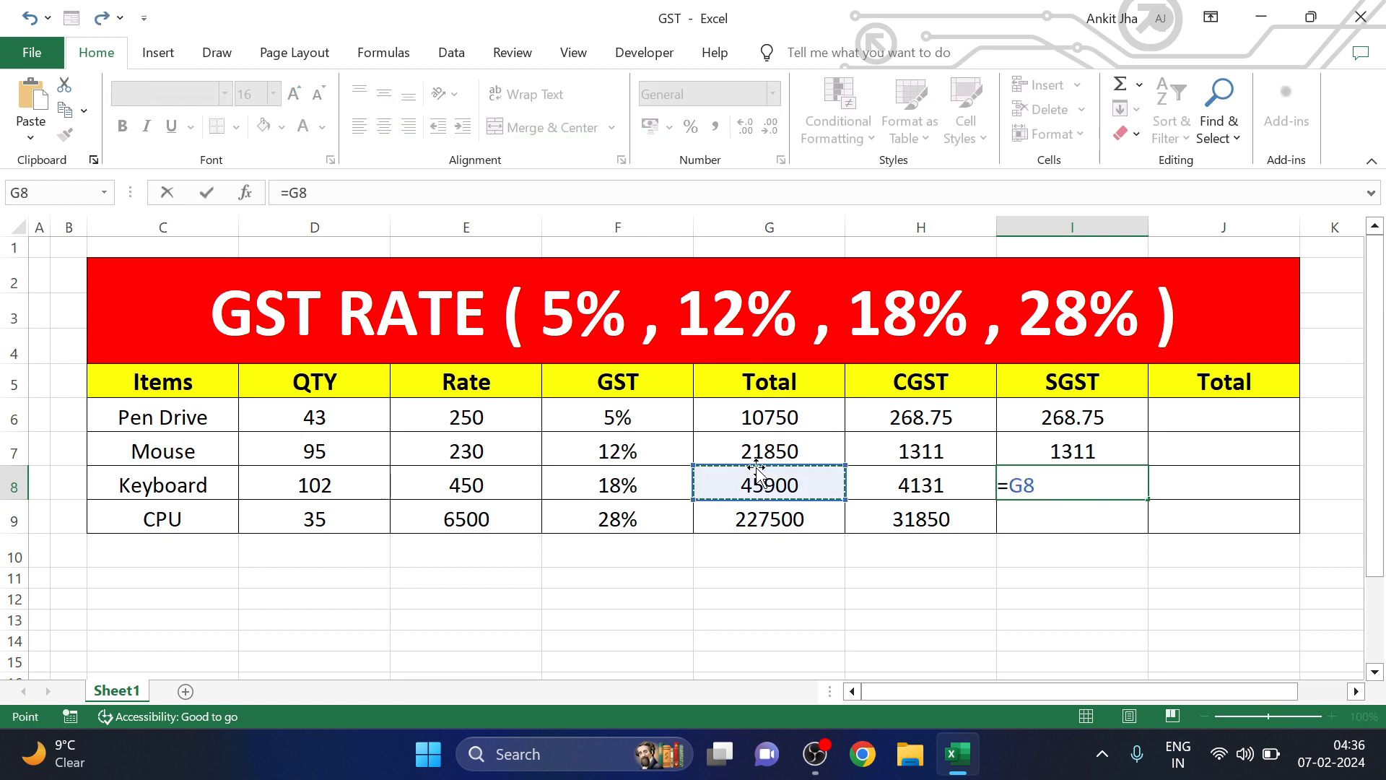
{"action": "type", "text": "*9"}
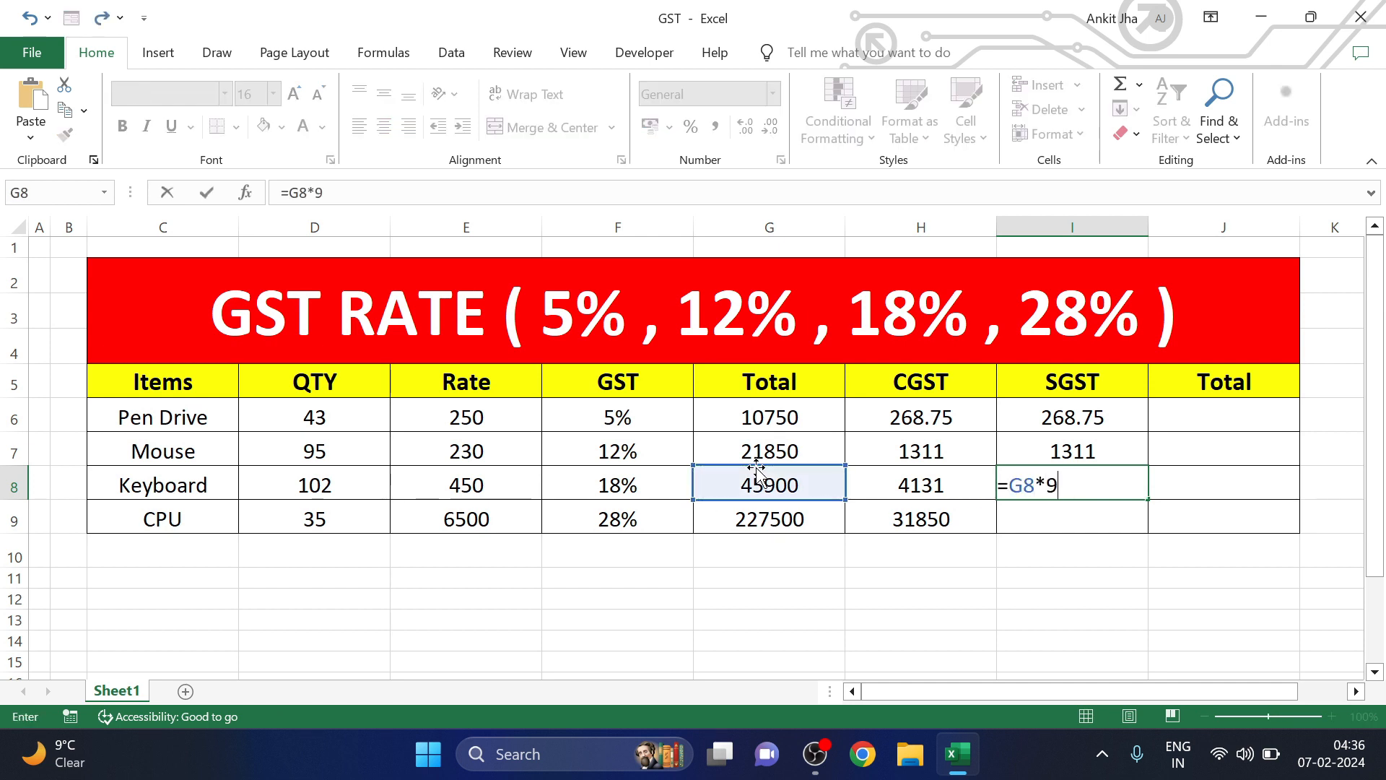
{"action": "type", "text": "%"}
{"action": "key", "text": "Return"}
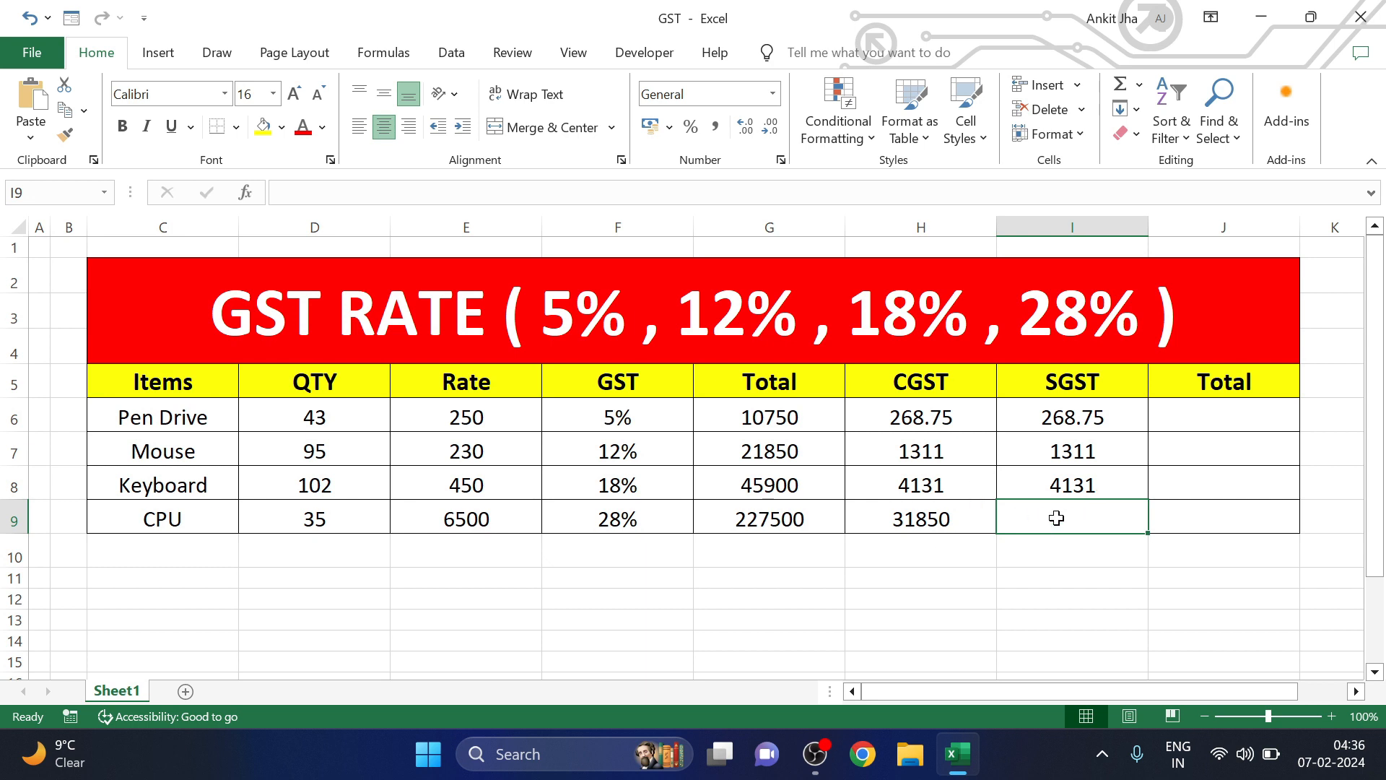
Calculate the CPU SGST in I9 with the formula =G9*14%.
{"action": "type", "text": "="}
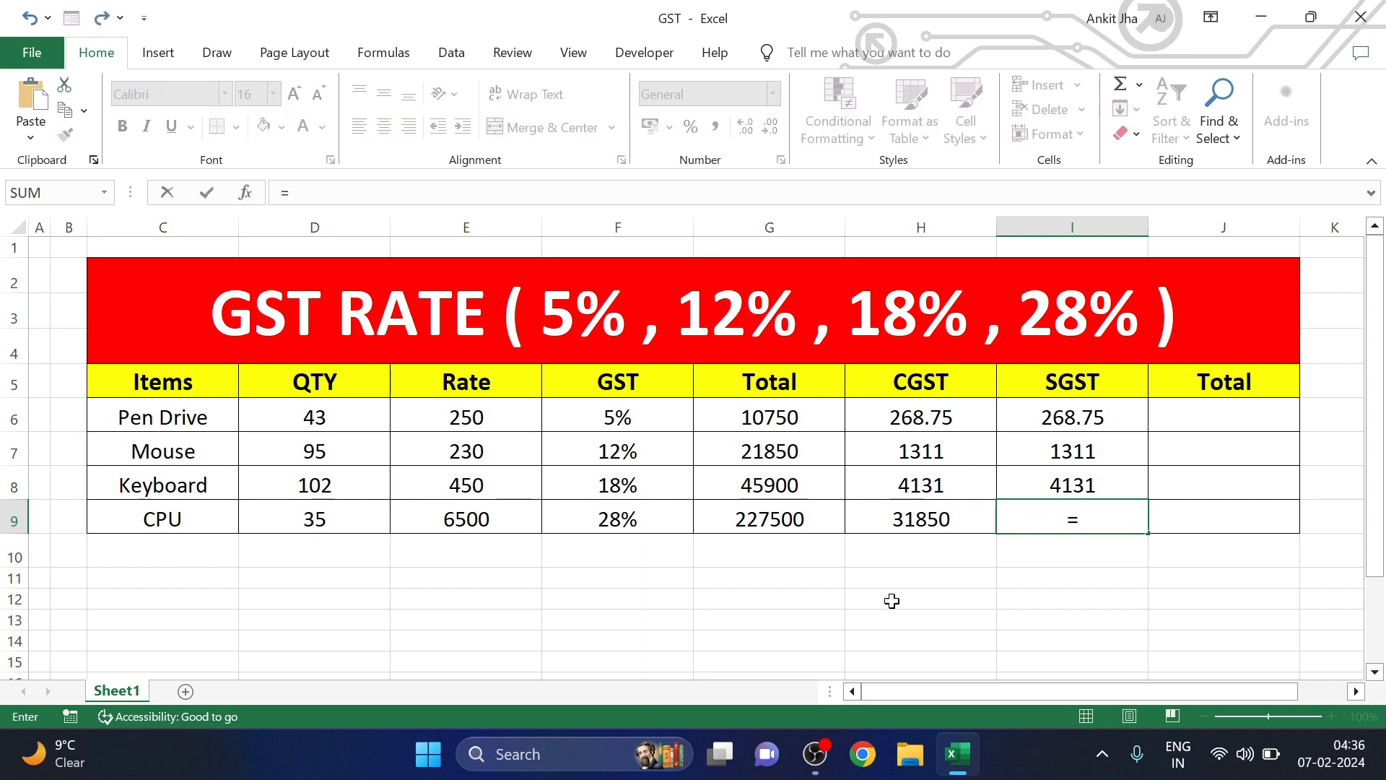
{"action": "left_click", "coordinate": [791, 520]}
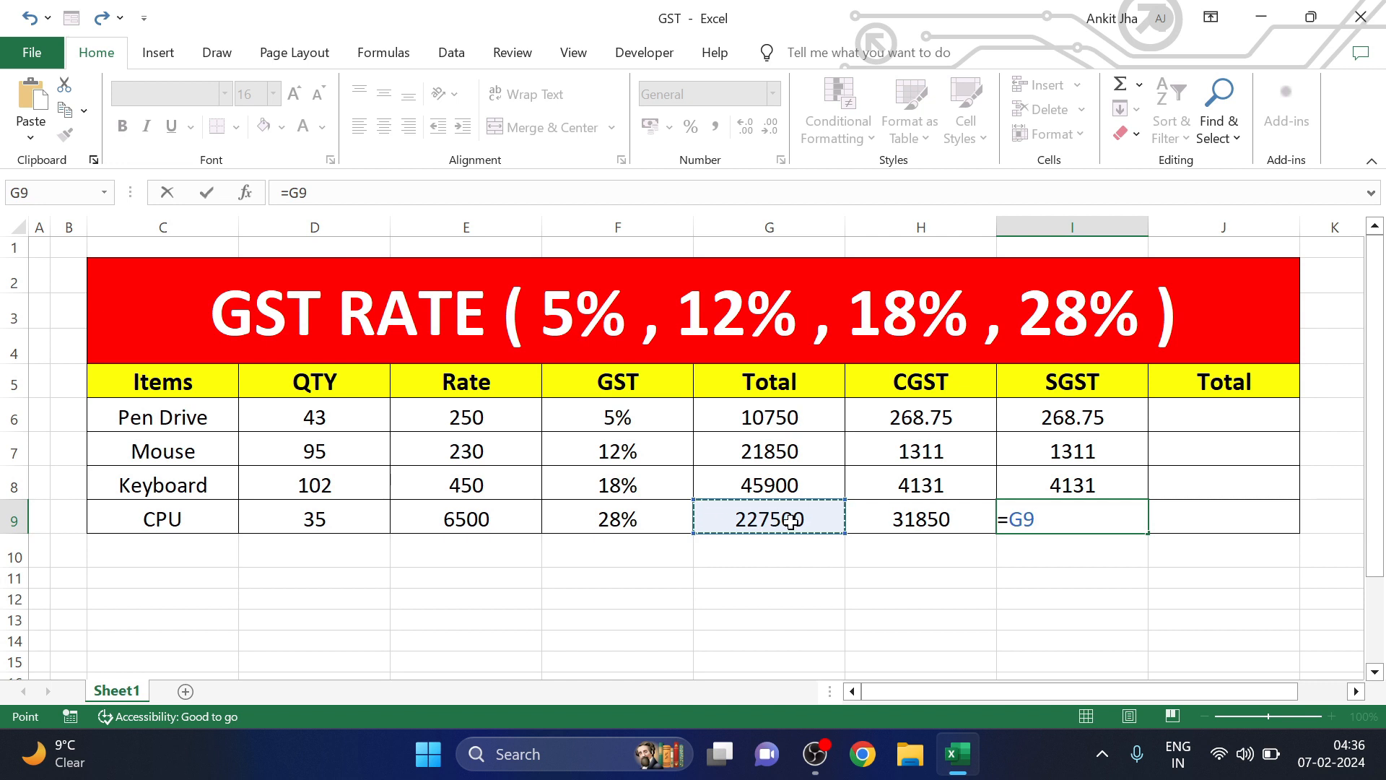
{"action": "type", "text": "*14%"}
{"action": "key", "text": "Return"}
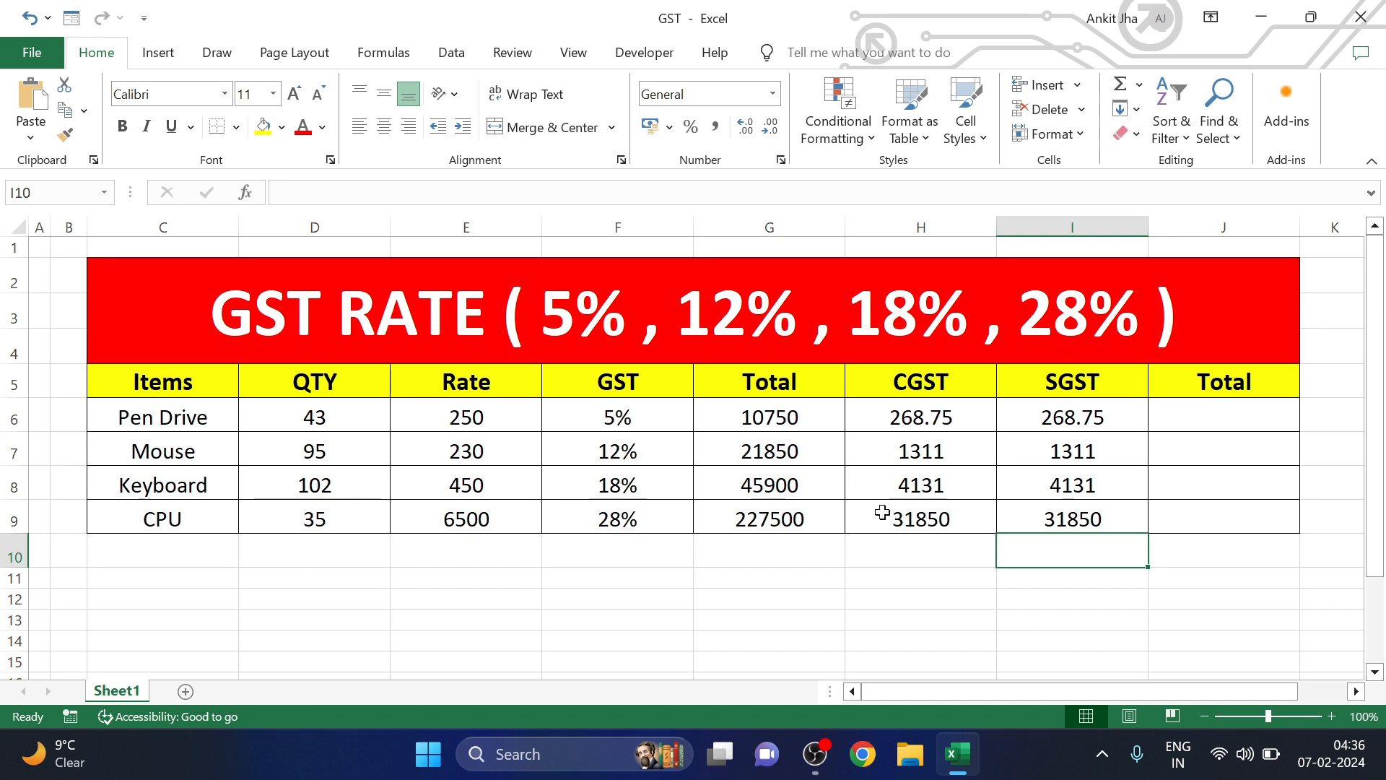
Calculate the Pen Drive final total in J6 with the formula =SUM(G6:I6).
{"action": "left_click", "coordinate": [1228, 423]}
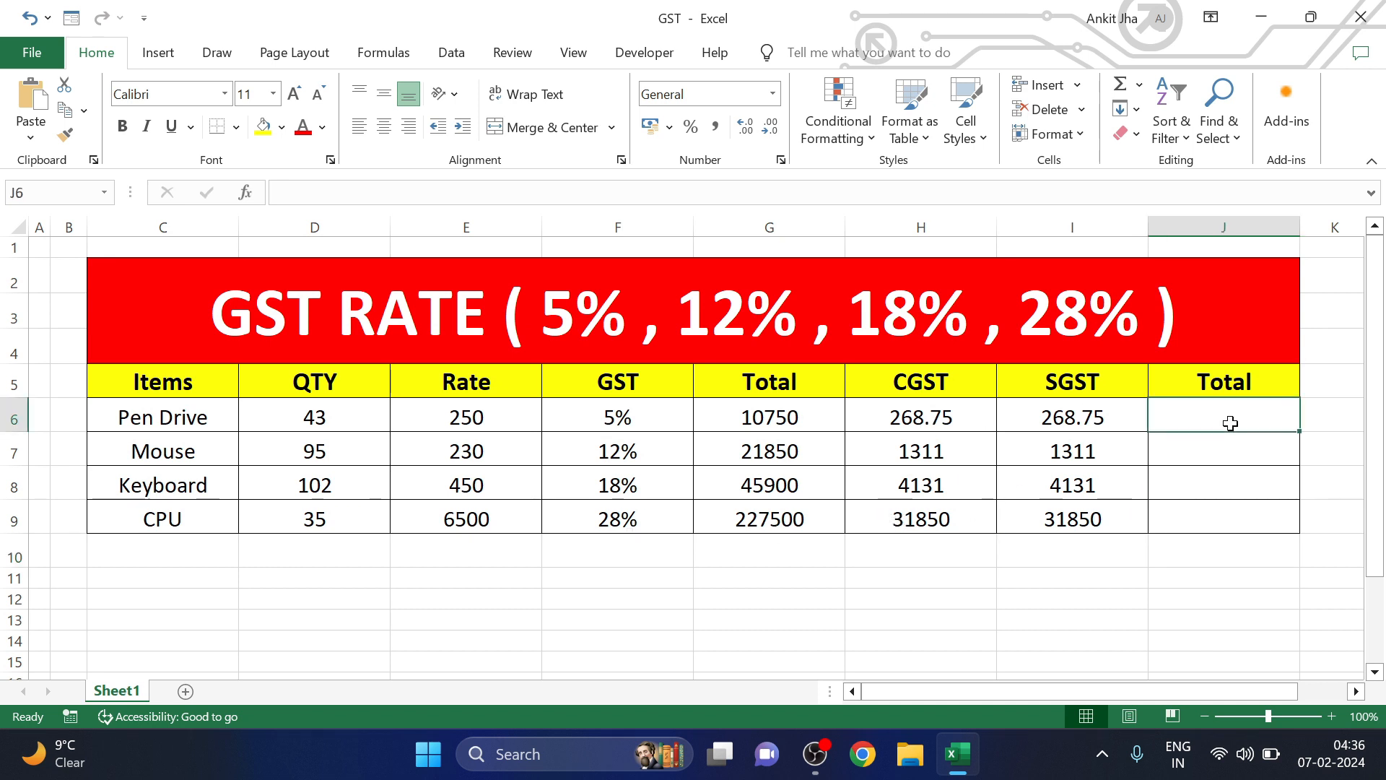
{"action": "type", "text": "=S"}
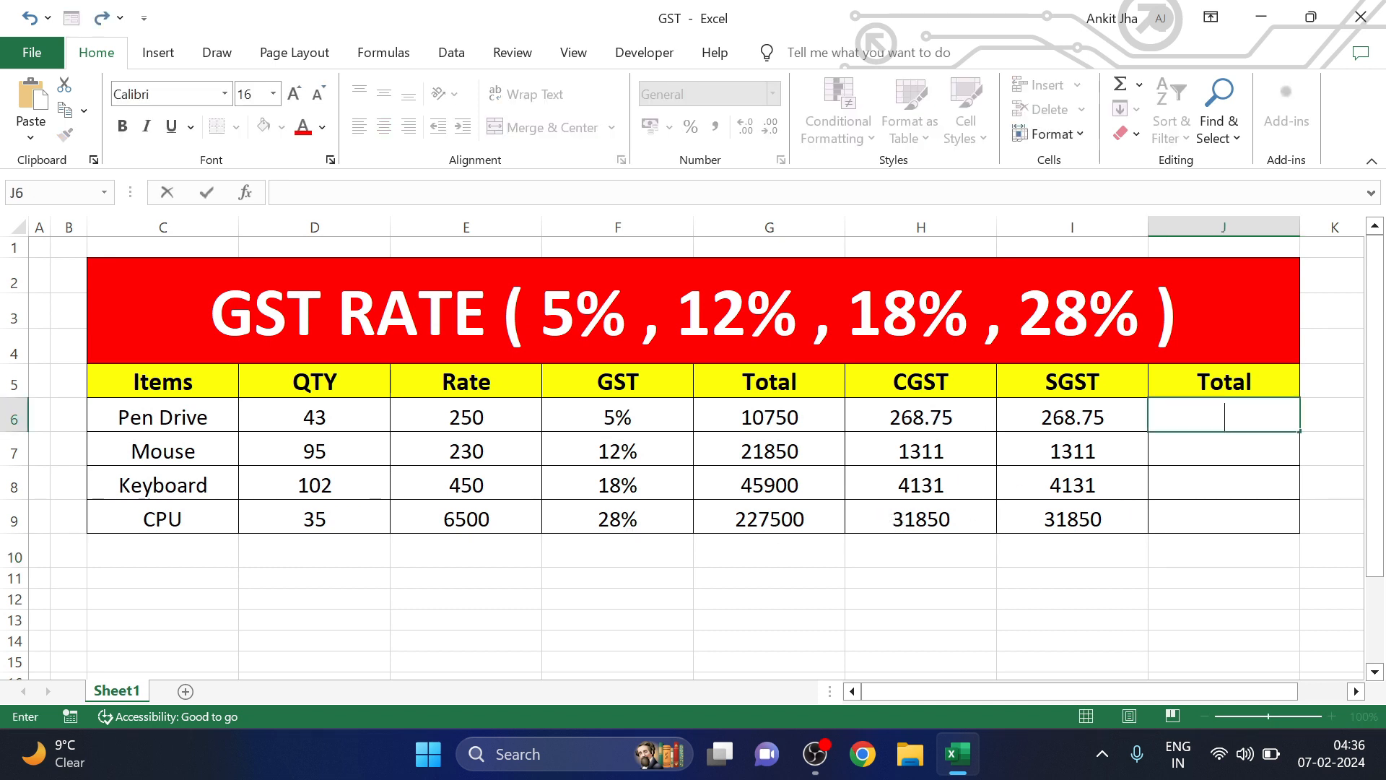
{"action": "type", "text": "UM("}
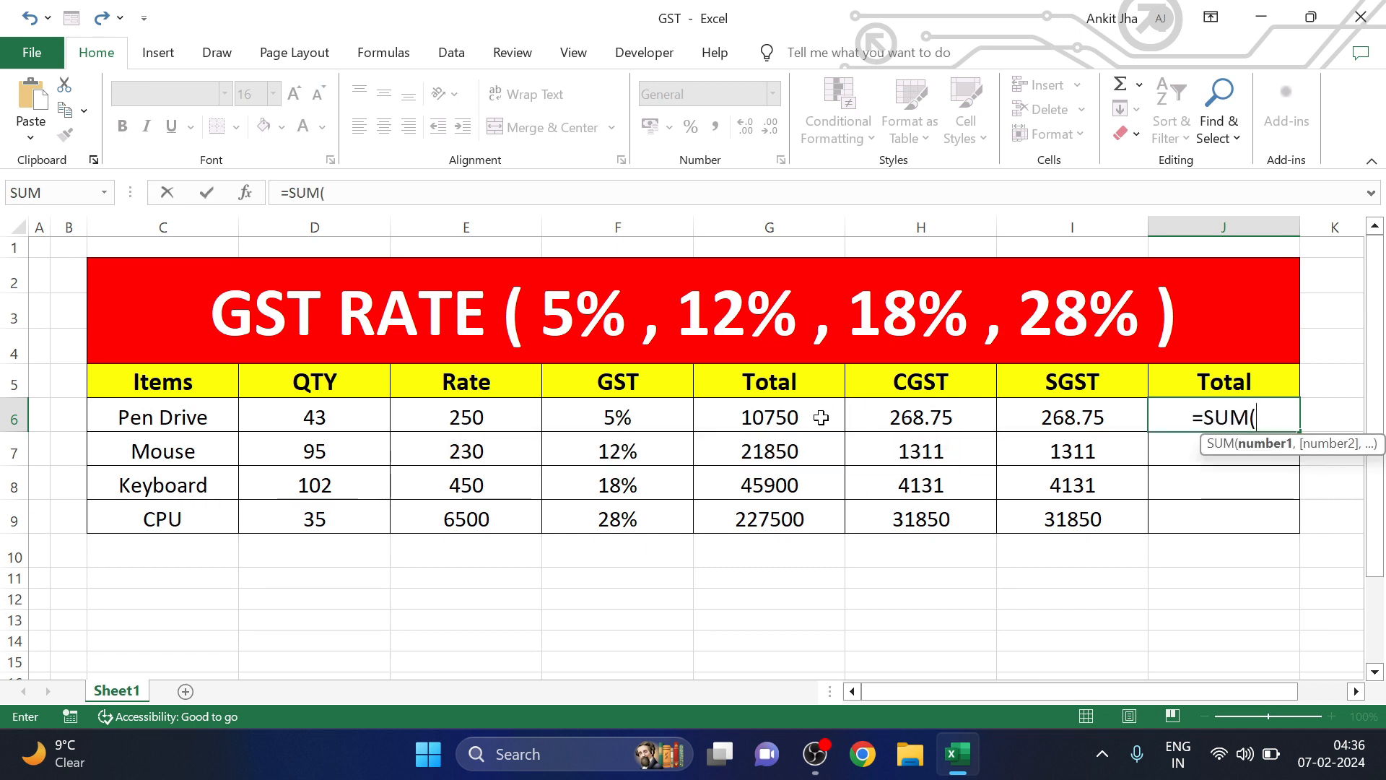
{"action": "left_click_drag", "start_coordinate": [821, 417], "coordinate": [1038, 406]}
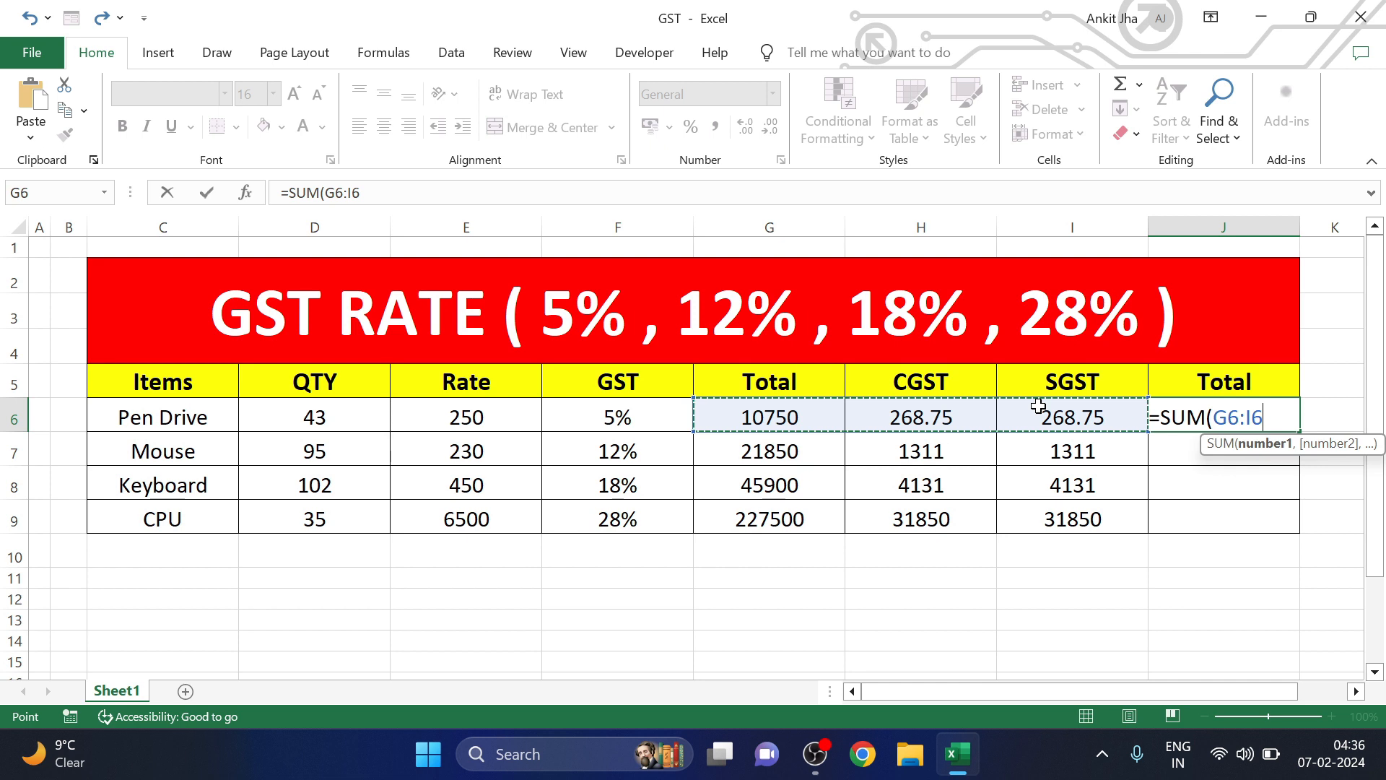
{"action": "type", "text": ")"}
{"action": "key", "text": "Return"}
Fill the final total formula from J6 down through J9 for the Mouse, Keyboard and CPU rows.
{"action": "left_click", "coordinate": [1238, 414]}
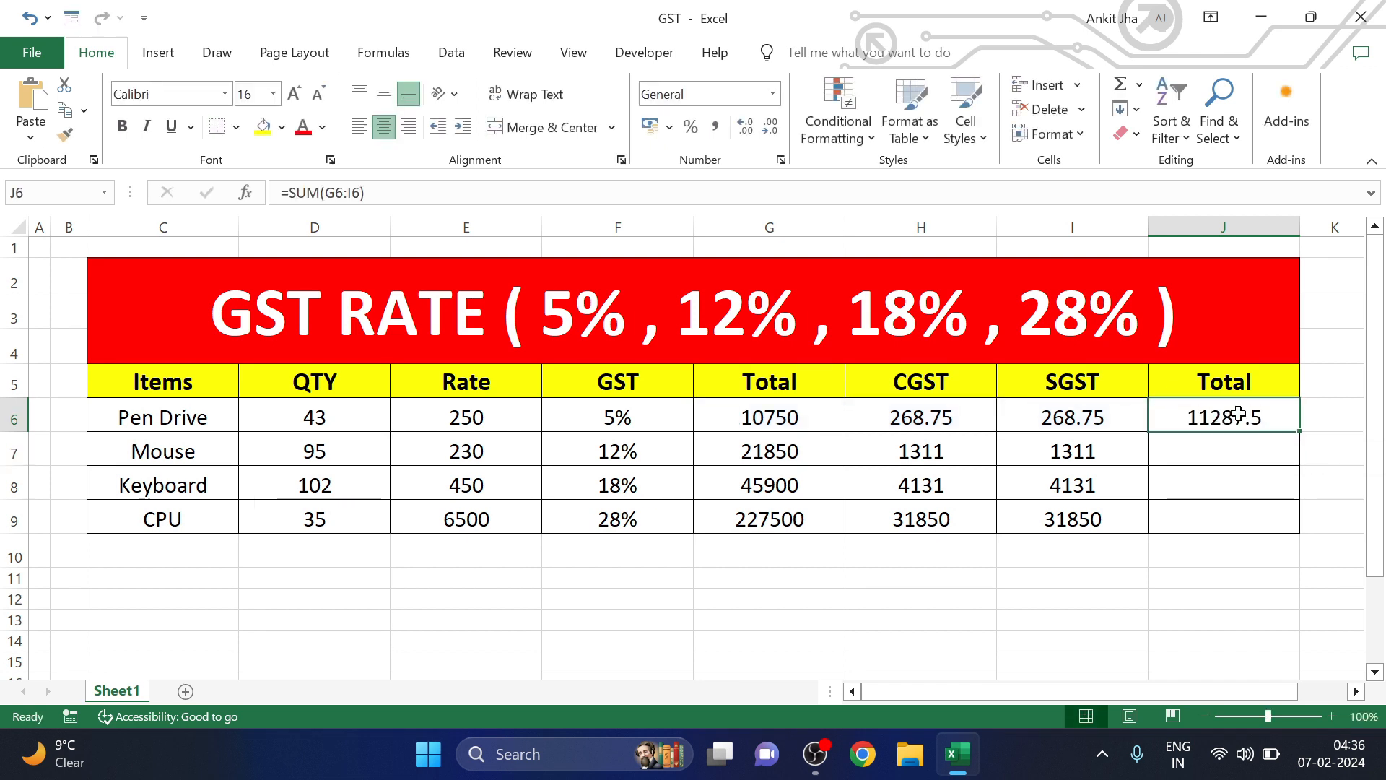
{"action": "left_click_drag", "start_coordinate": [1299, 431], "coordinate": [1298, 525]}
{"action": "left_click", "coordinate": [1135, 659]}
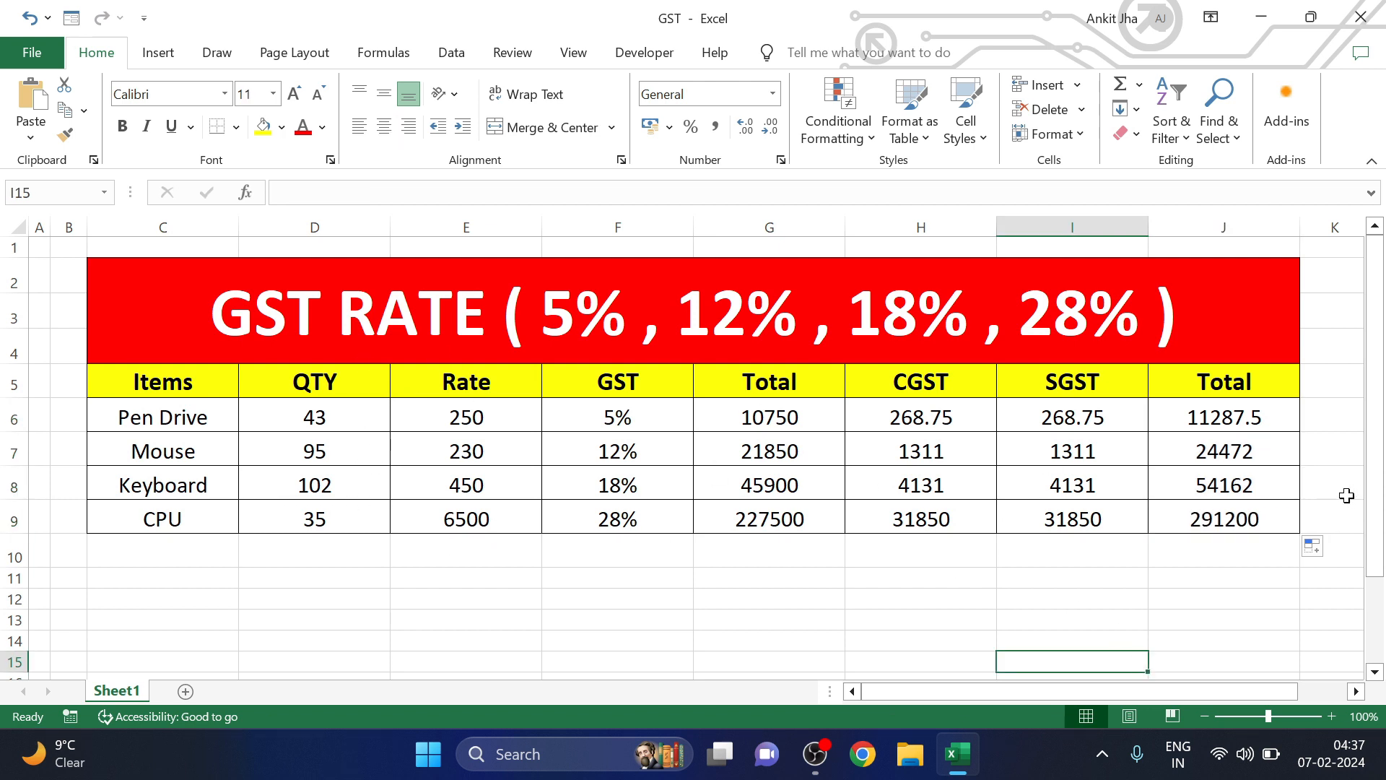
{"action": "left_click", "coordinate": [908, 581]}
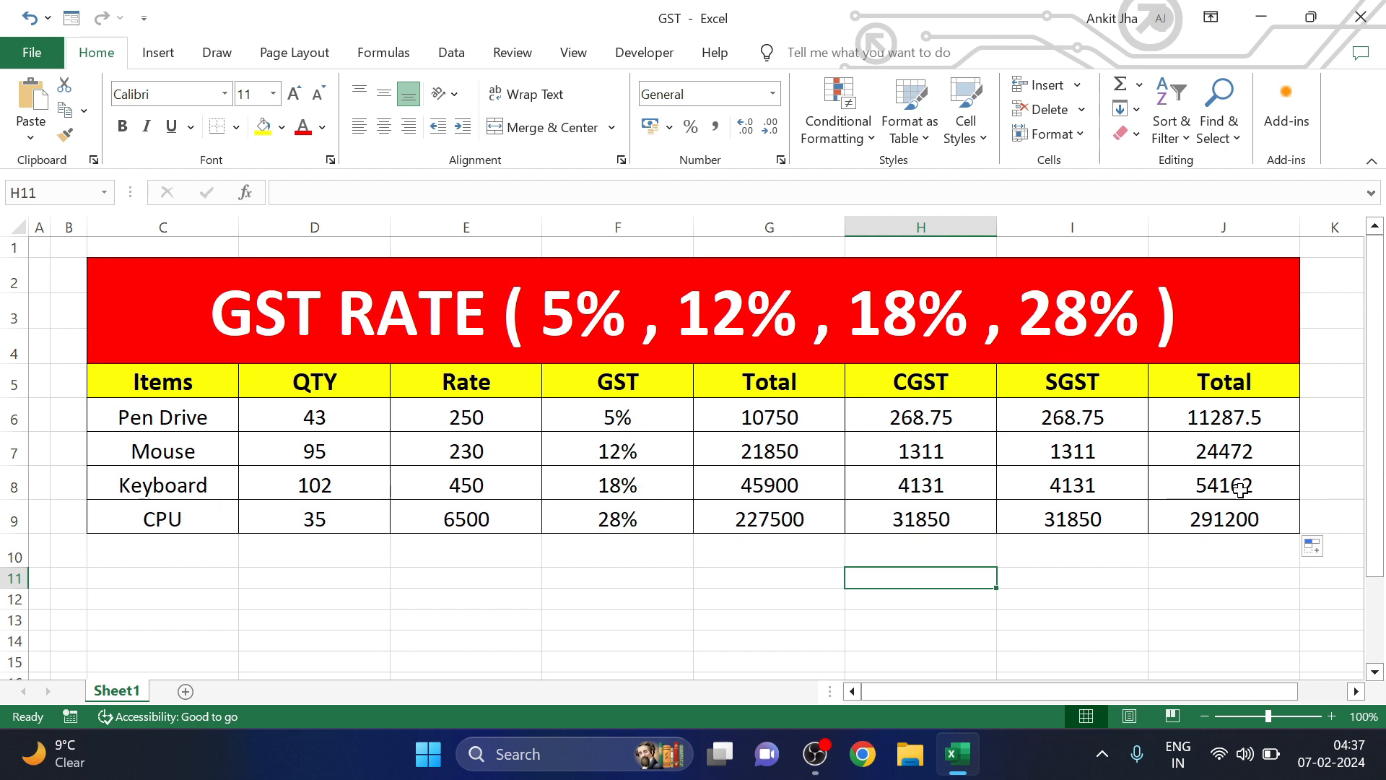
{"action": "left_click", "coordinate": [1118, 575]}
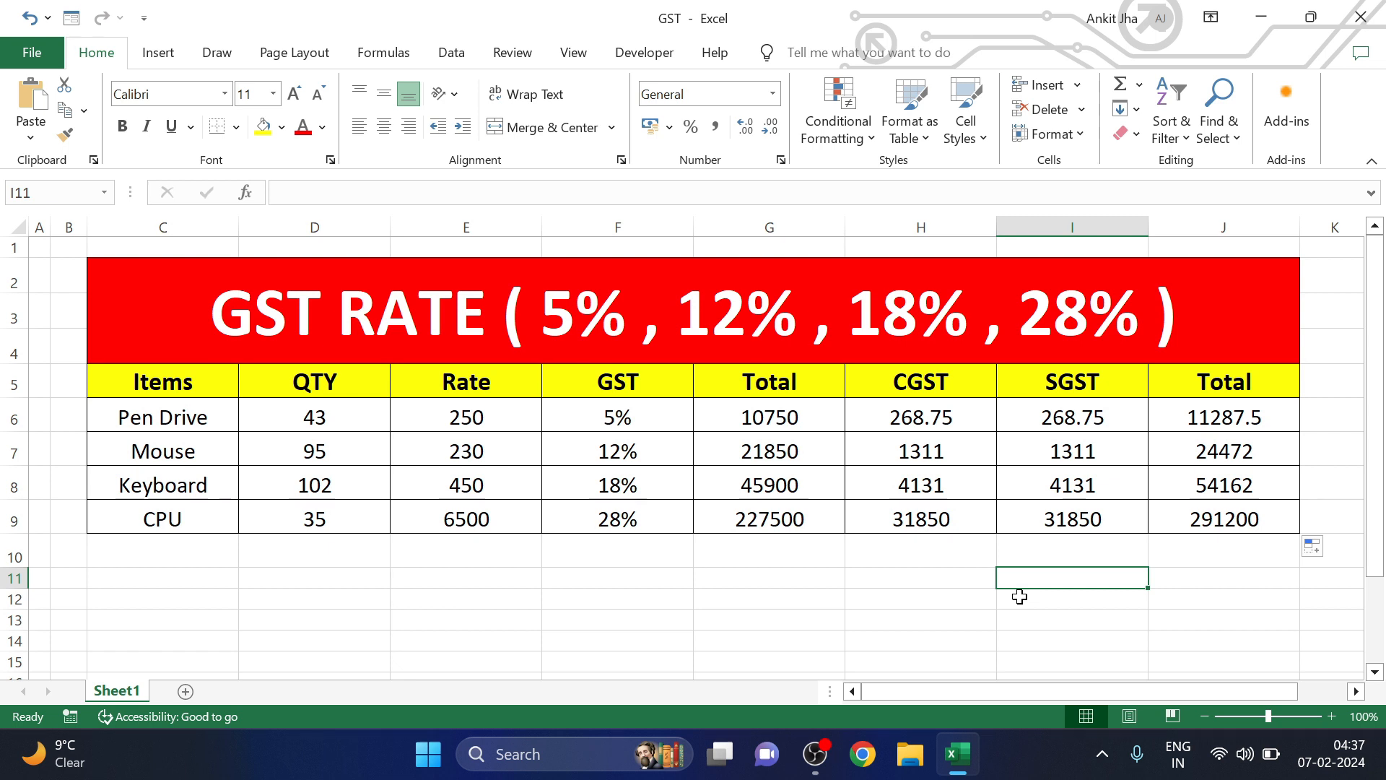
{"action": "left_click", "coordinate": [1009, 620]}
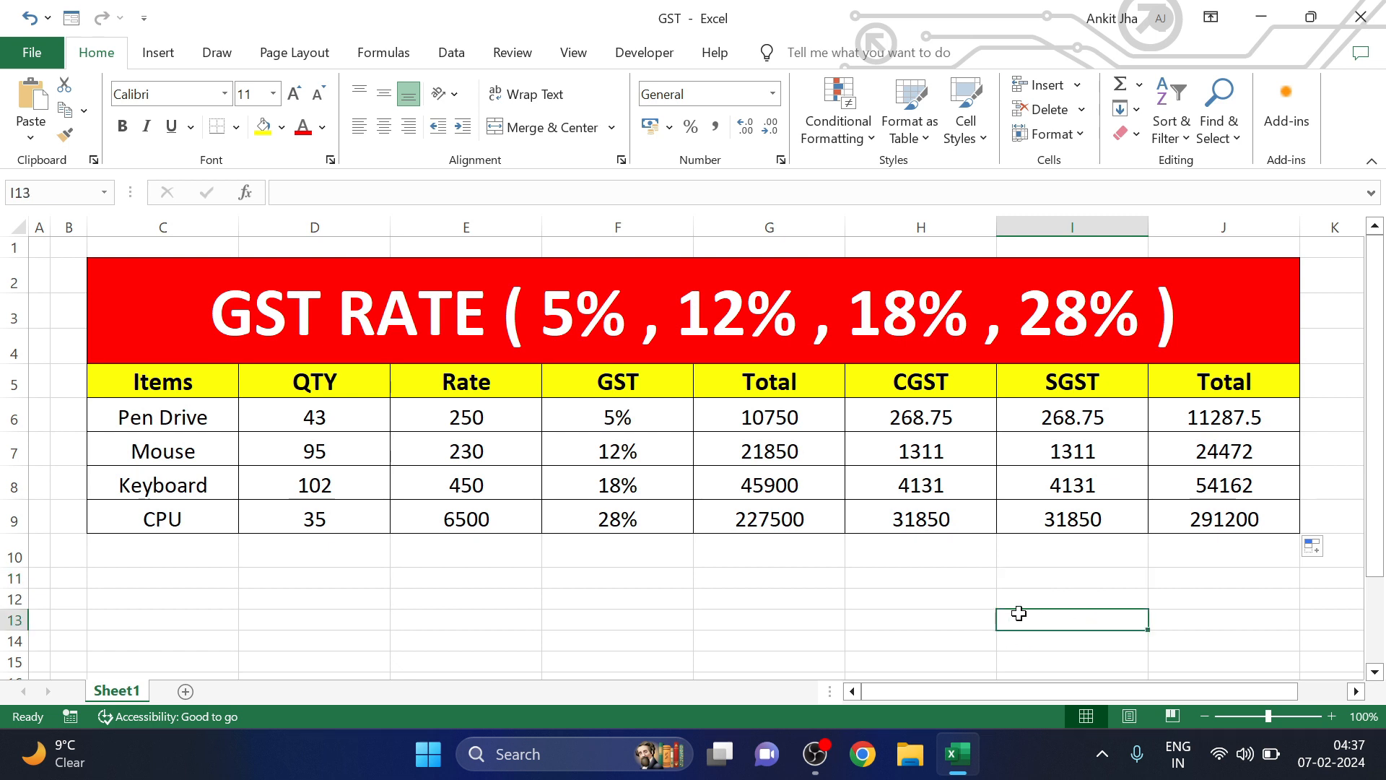